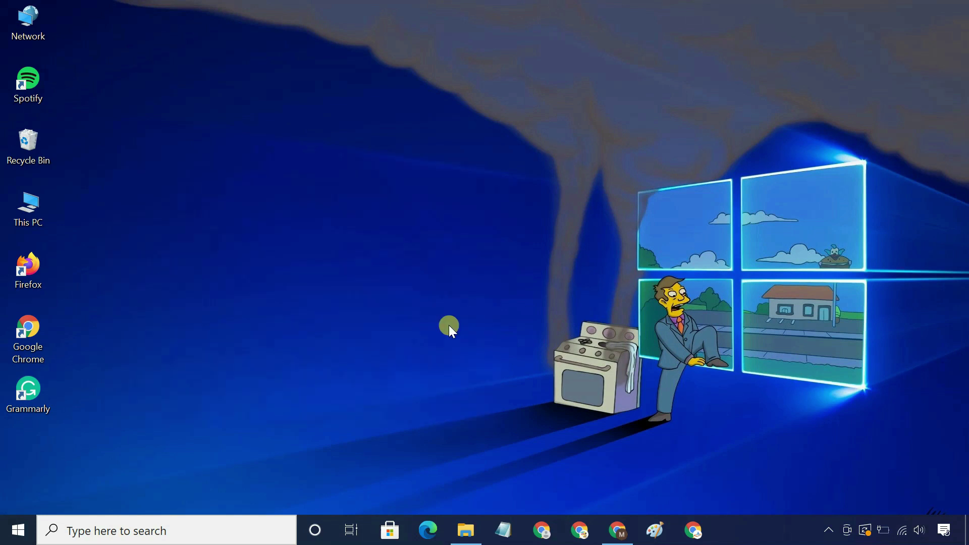
Restore the Chrome window from the taskbar so the Gmail inbox shows
{"action": "left_click", "coordinate": [617, 530]}
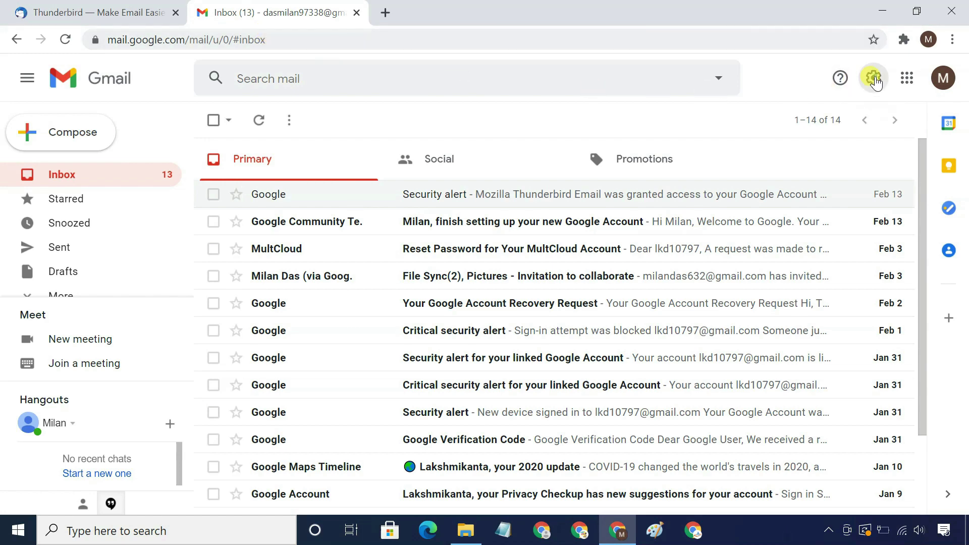
Select 'Enable POP for all mail' under Gmail's Forwarding and POP/IMAP settings and save
{"action": "left_click", "coordinate": [874, 79]}
{"action": "left_click", "coordinate": [828, 161]}
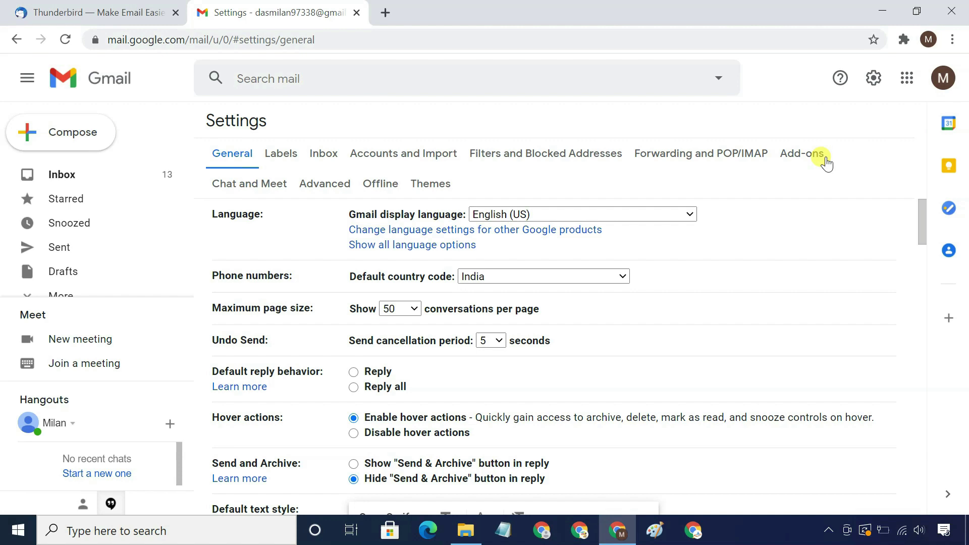
{"action": "left_click", "coordinate": [716, 157]}
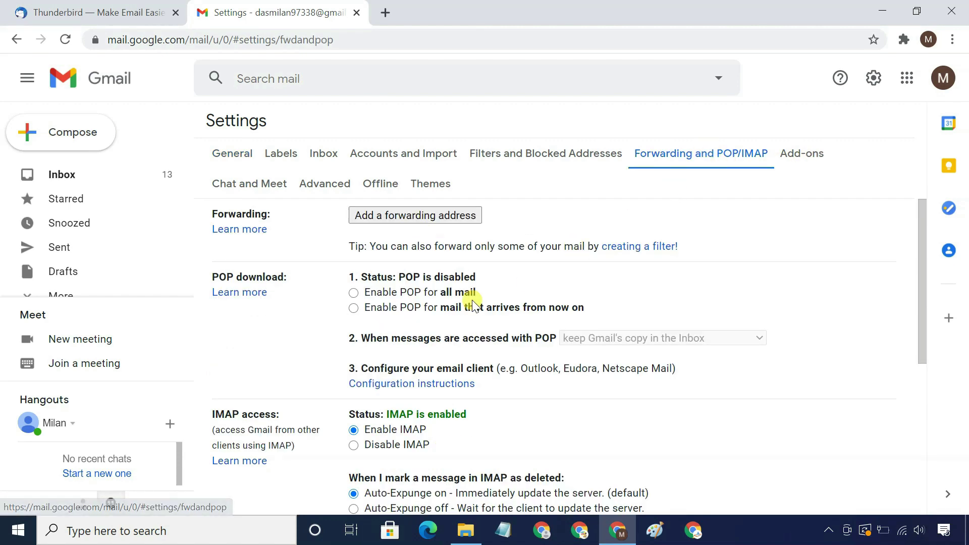
{"action": "left_click", "coordinate": [353, 293]}
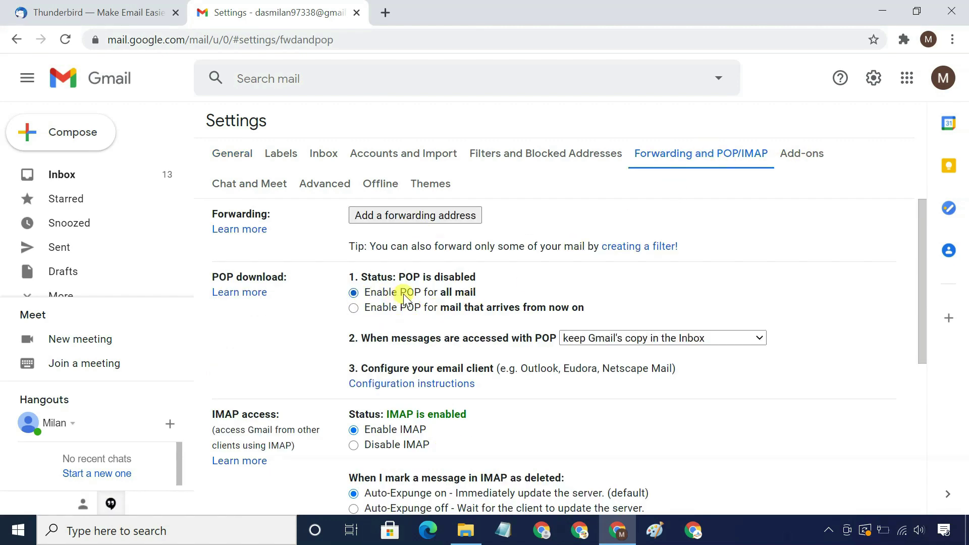
{"action": "scroll", "coordinate": [569, 368], "scroll_direction": "down", "scroll_amount": 5}
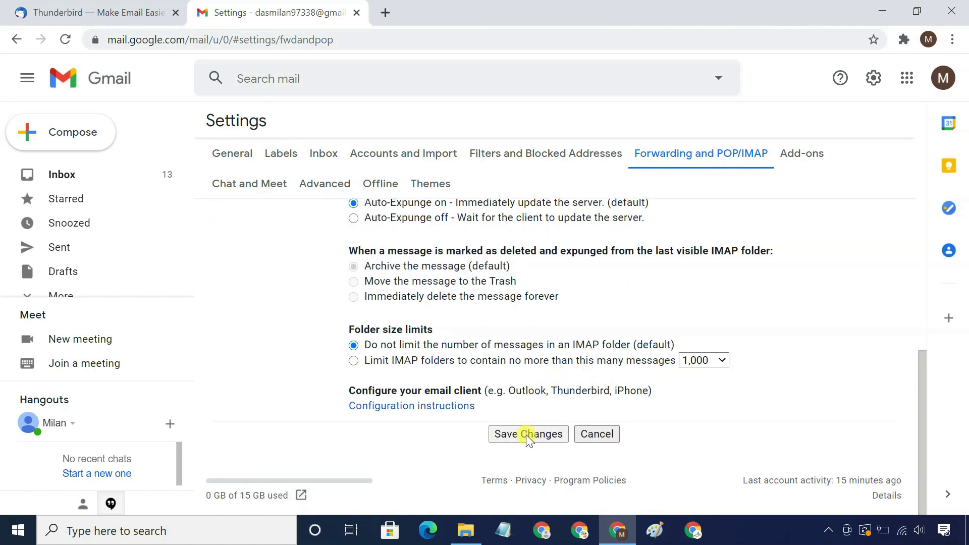
{"action": "left_click", "coordinate": [526, 435]}
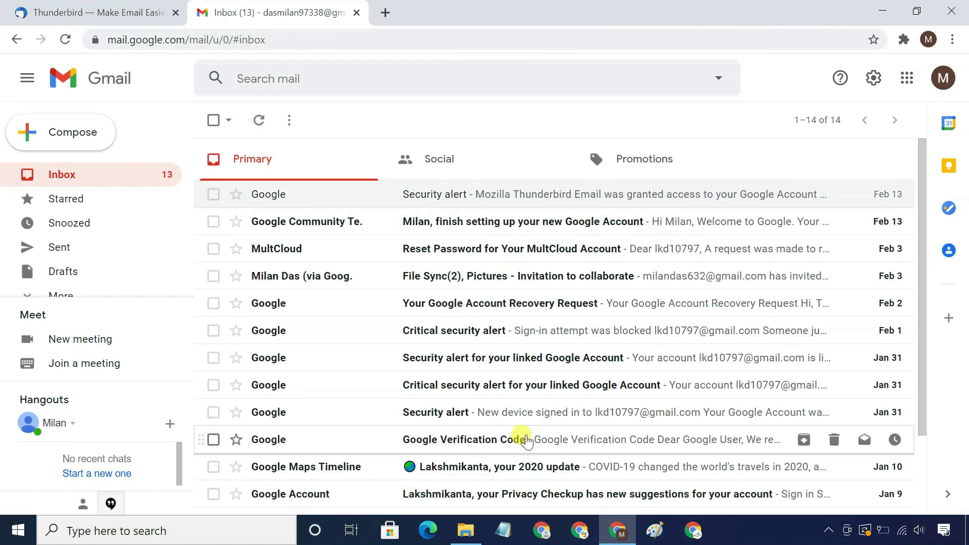
Open the lesssecureapps link from the notes and switch less secure app access on
{"action": "left_click", "coordinate": [503, 530]}
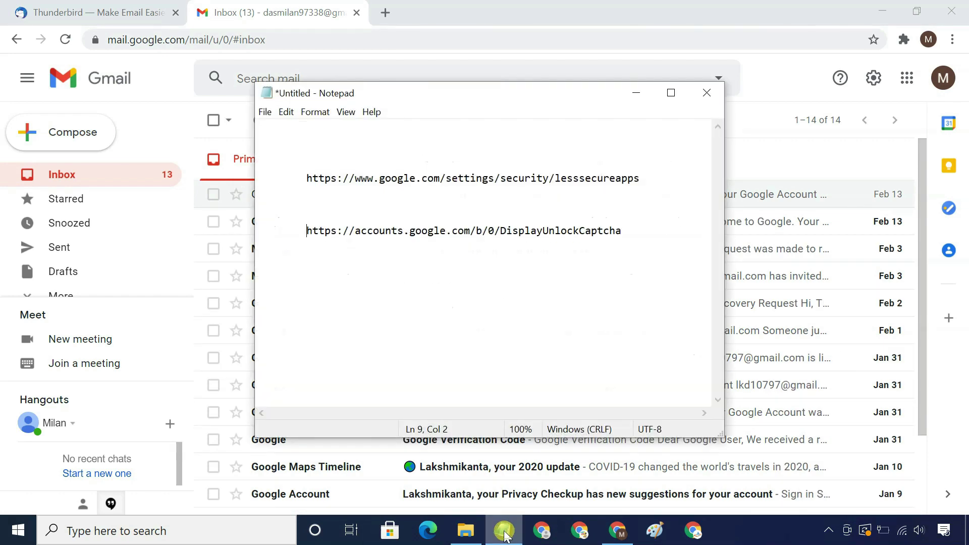
{"action": "left_click_drag", "start_coordinate": [306, 179], "coordinate": [641, 180]}
{"action": "key", "text": "ctrl+c"}
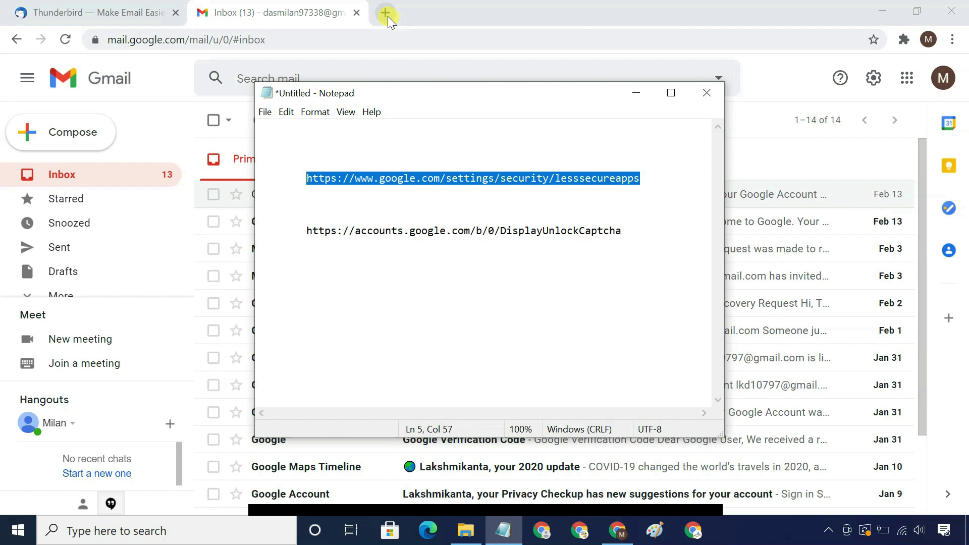
{"action": "left_click", "coordinate": [385, 12]}
{"action": "key", "text": "ctrl+v"}
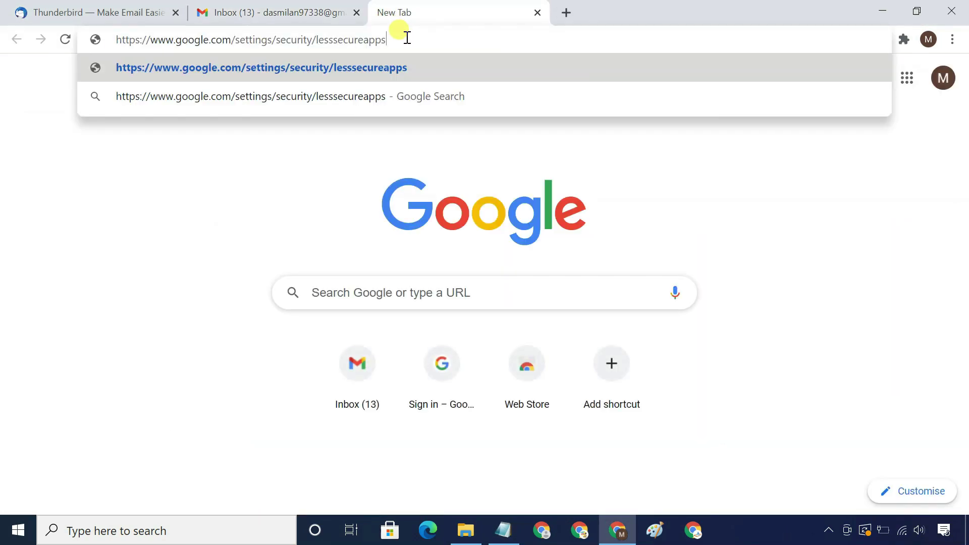
{"action": "key", "text": "Return"}
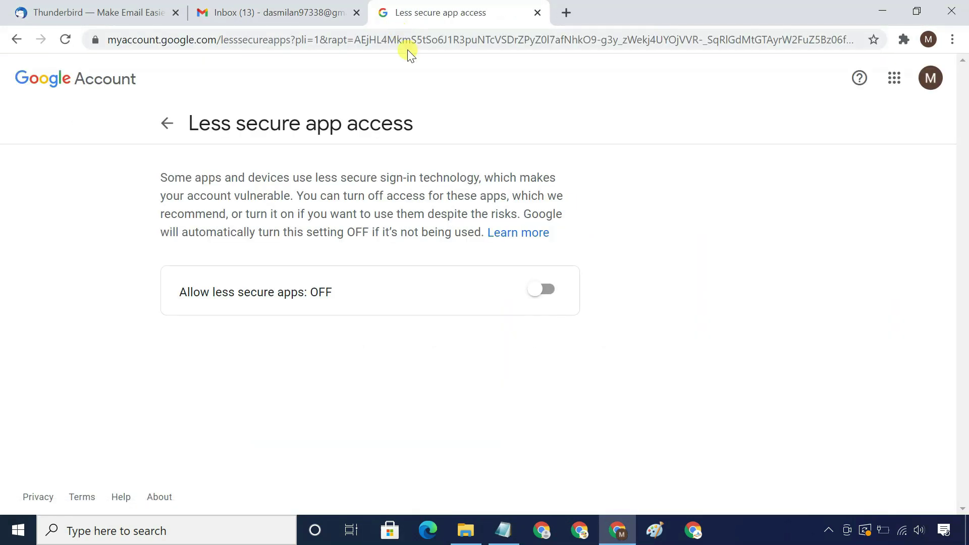
{"action": "left_click", "coordinate": [534, 294]}
Open the DisplayUnlockCaptcha link, allow account access with Continue, and close that tab
{"action": "left_click", "coordinate": [503, 530]}
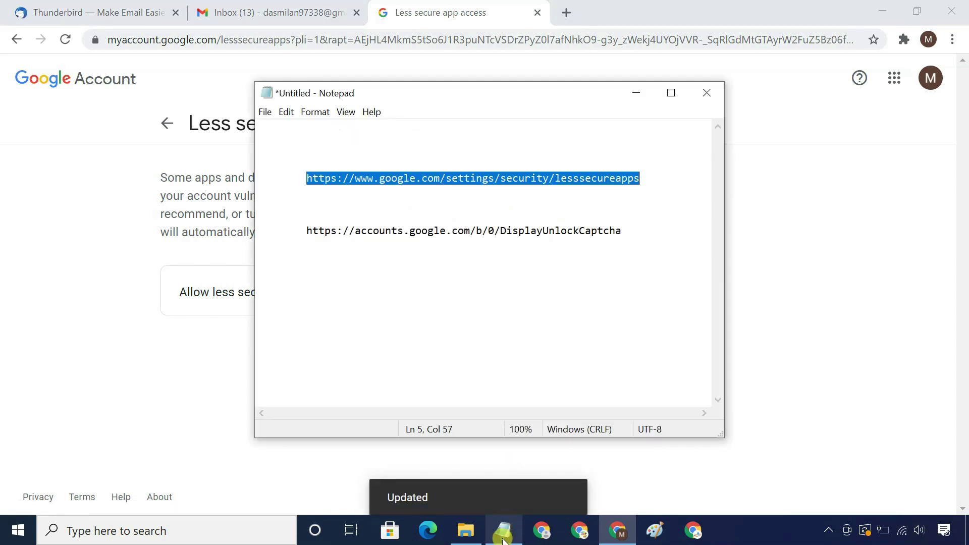
{"action": "left_click_drag", "start_coordinate": [307, 231], "coordinate": [639, 231]}
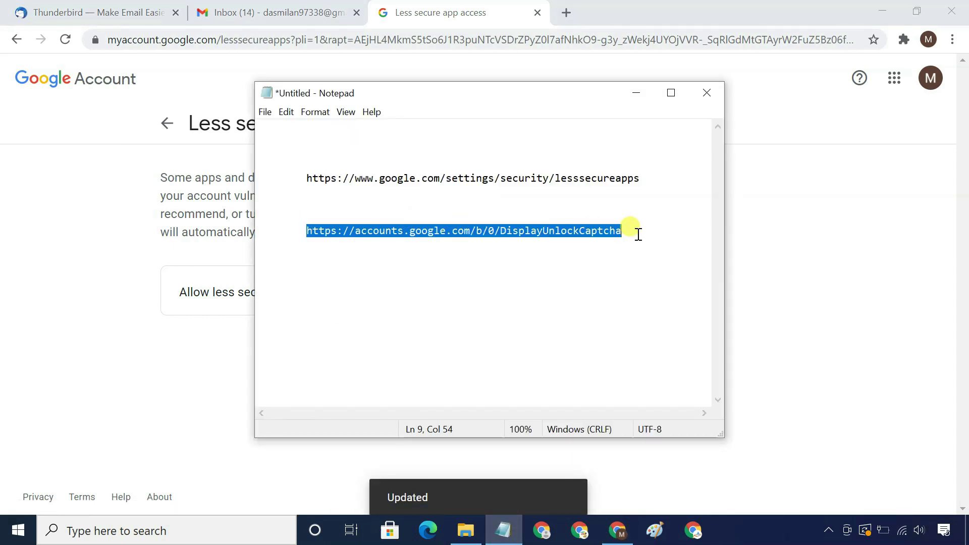
{"action": "key", "text": "alt+Tab"}
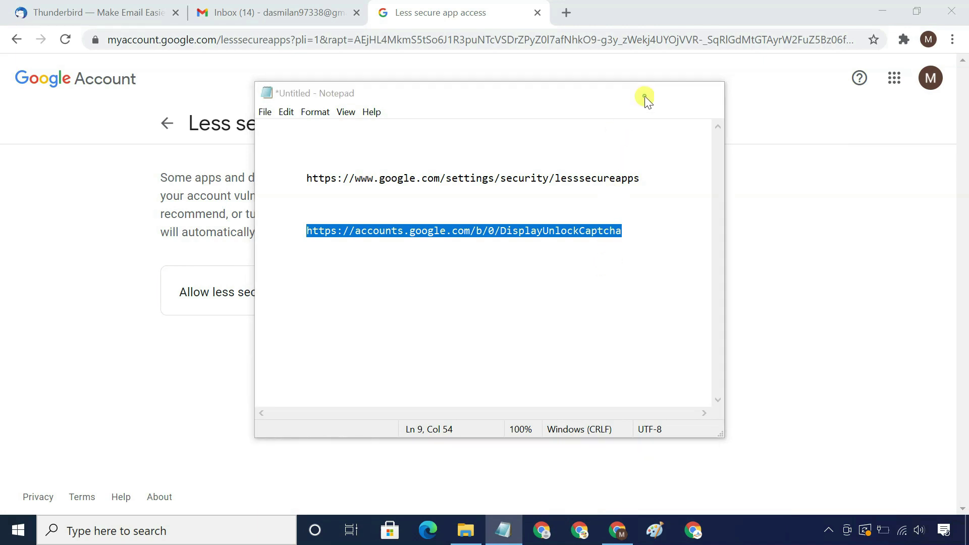
{"action": "left_click", "coordinate": [567, 12]}
{"action": "left_click", "coordinate": [548, 39]}
{"action": "type", "text": "https://accounts.google.com/b/0/DisplayUnlockCaptcha"}
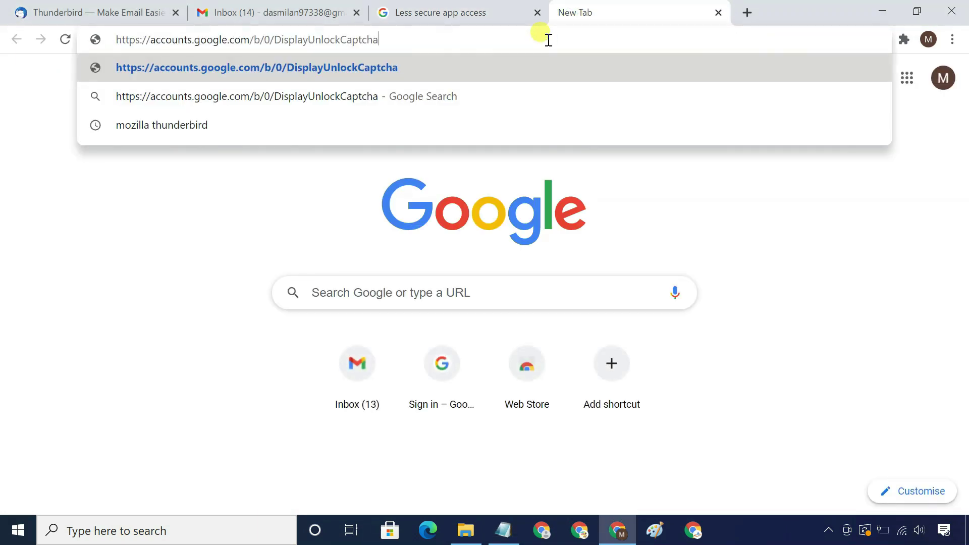
{"action": "key", "text": "Return"}
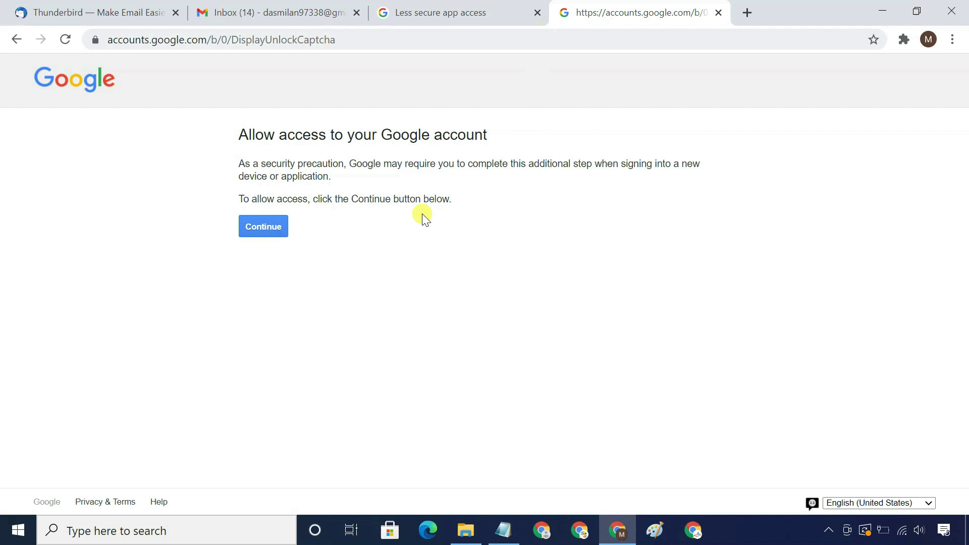
{"action": "left_click", "coordinate": [253, 233]}
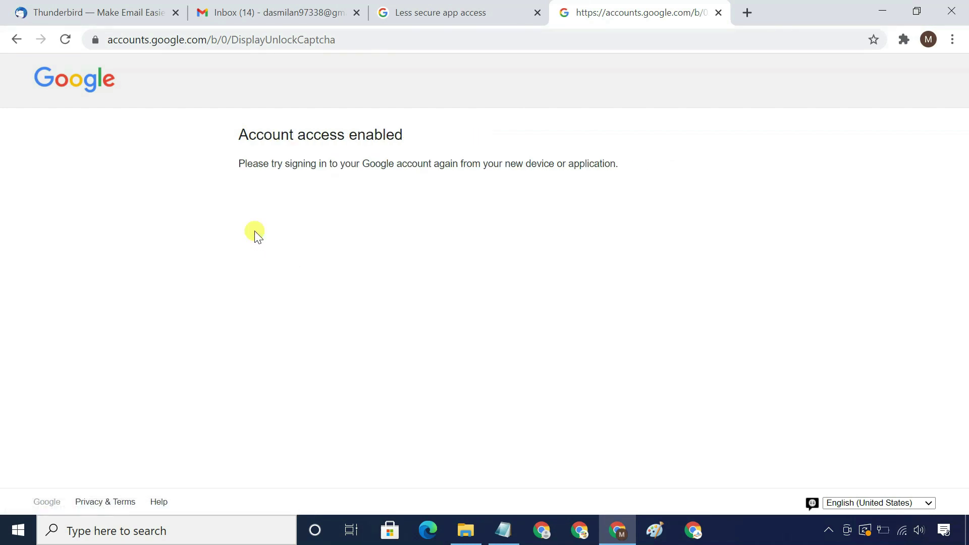
{"action": "left_click", "coordinate": [717, 12]}
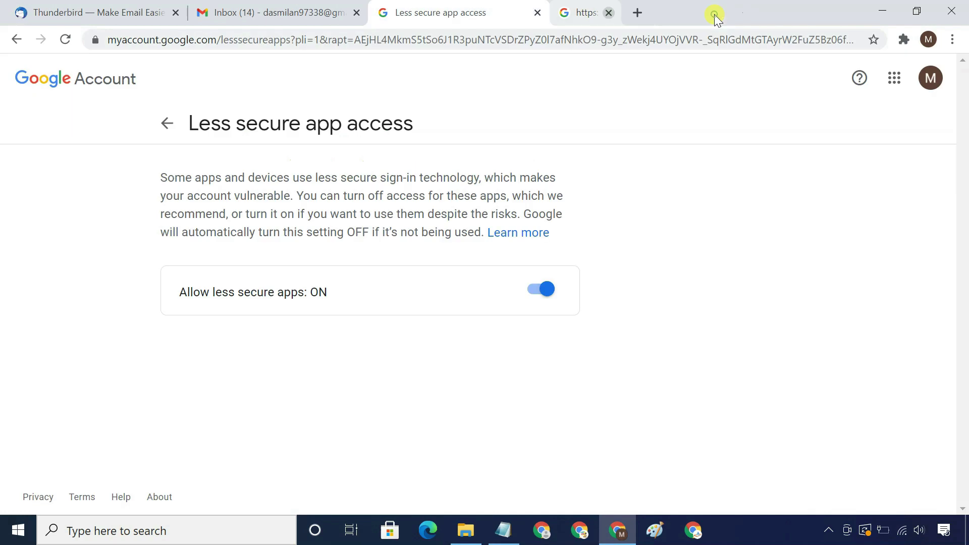
Close the Google tabs, download Thunderbird 78.7.1 from thunderbird.net, and minimize Chrome
{"action": "left_click", "coordinate": [538, 12]}
{"action": "left_click", "coordinate": [355, 13]}
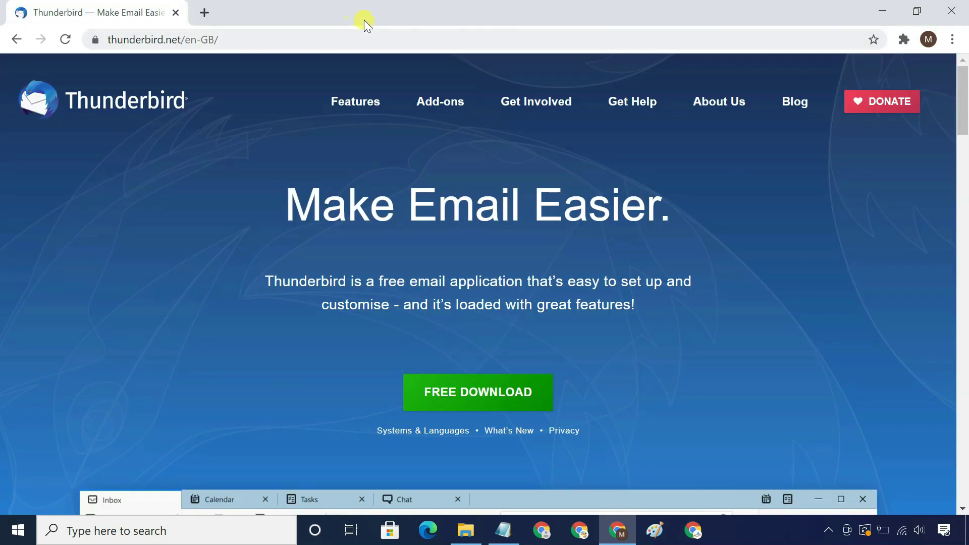
{"action": "left_click", "coordinate": [475, 397]}
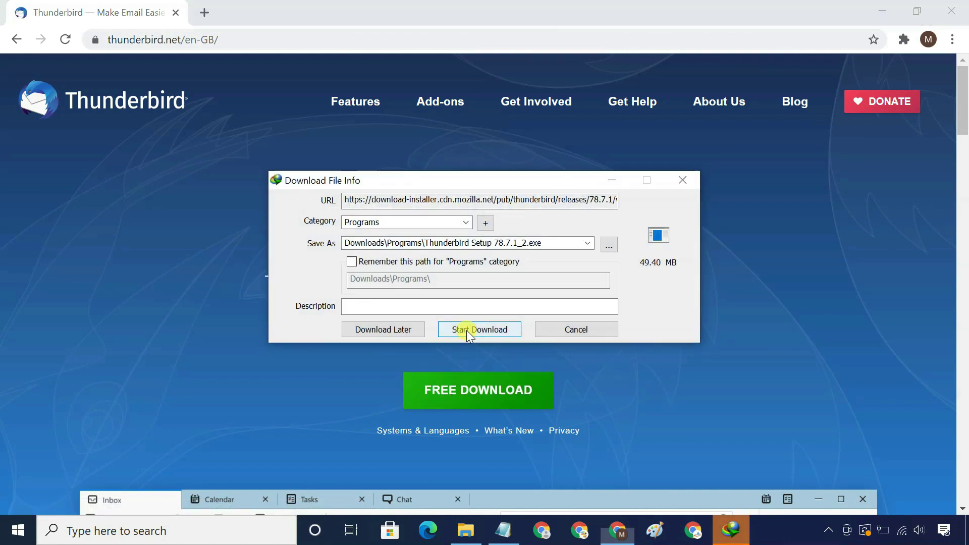
{"action": "left_click", "coordinate": [466, 330]}
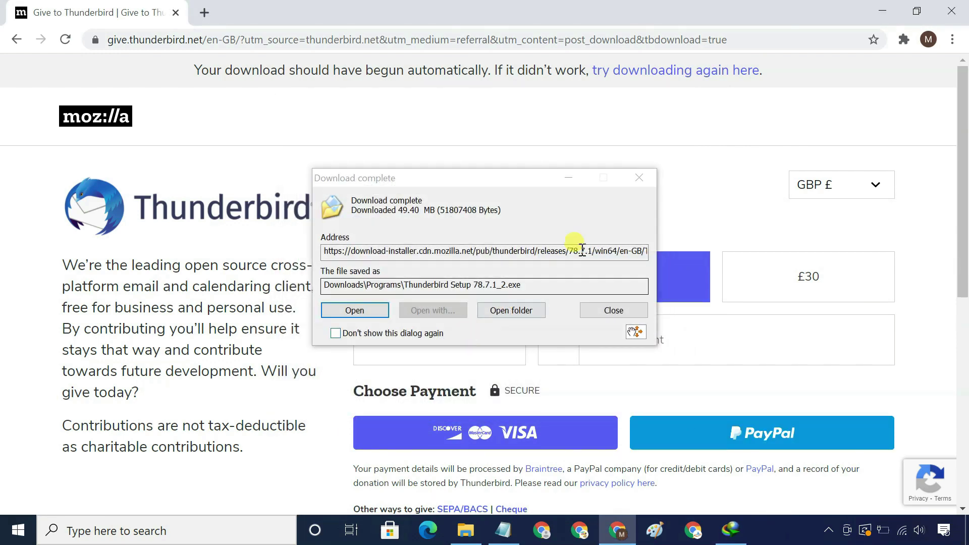
{"action": "left_click", "coordinate": [882, 11]}
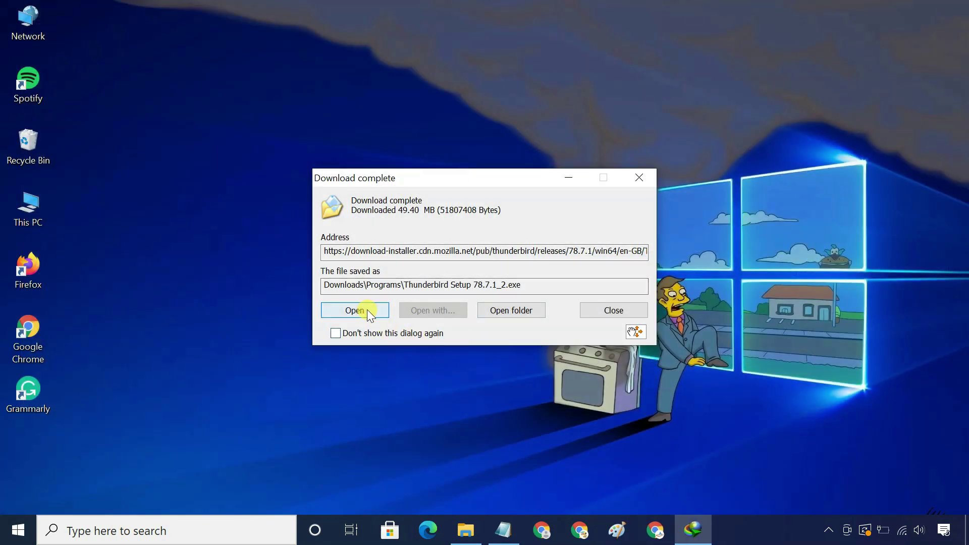
Run the Thunderbird 78.7.1 installer with standard setup in the default location, then launch Thunderbird
{"action": "left_click", "coordinate": [368, 310]}
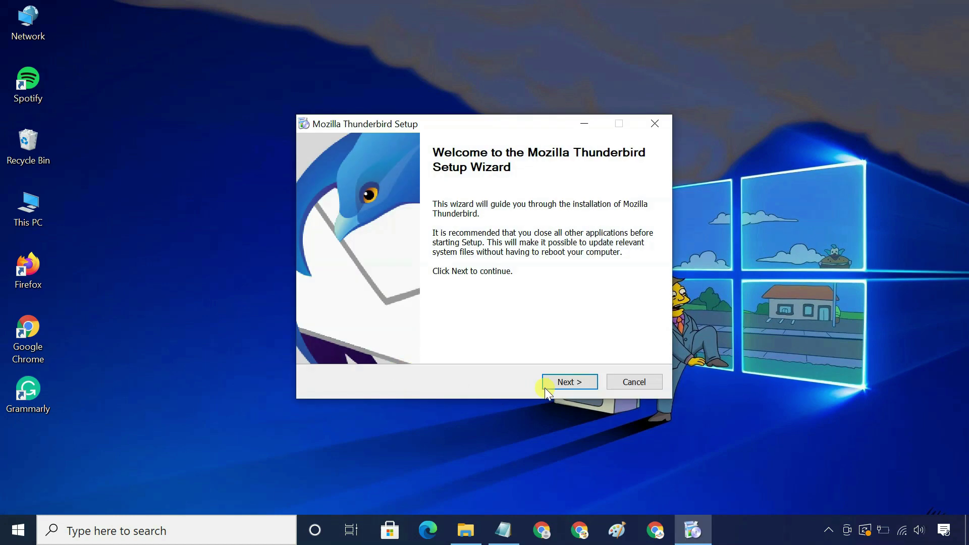
{"action": "left_click", "coordinate": [560, 383]}
{"action": "left_click", "coordinate": [562, 383]}
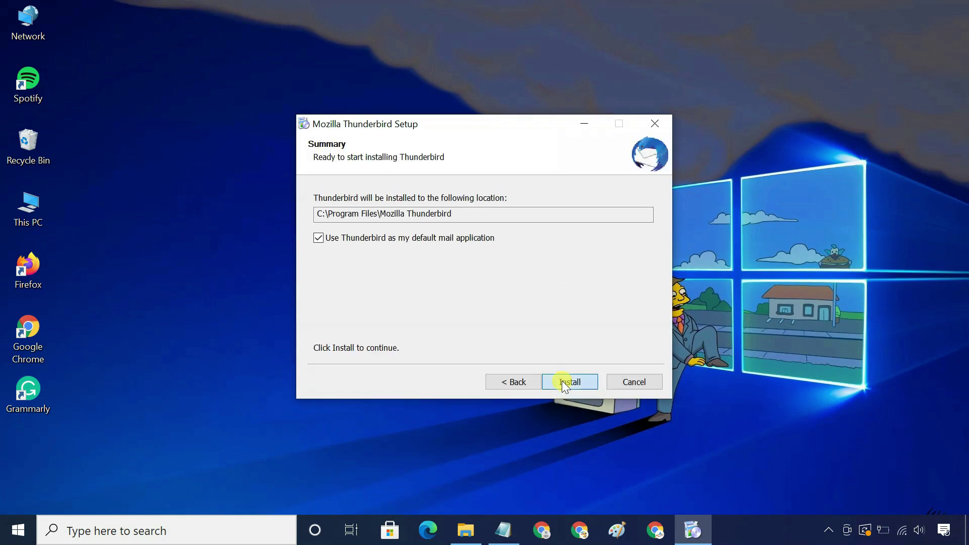
{"action": "left_click", "coordinate": [562, 383]}
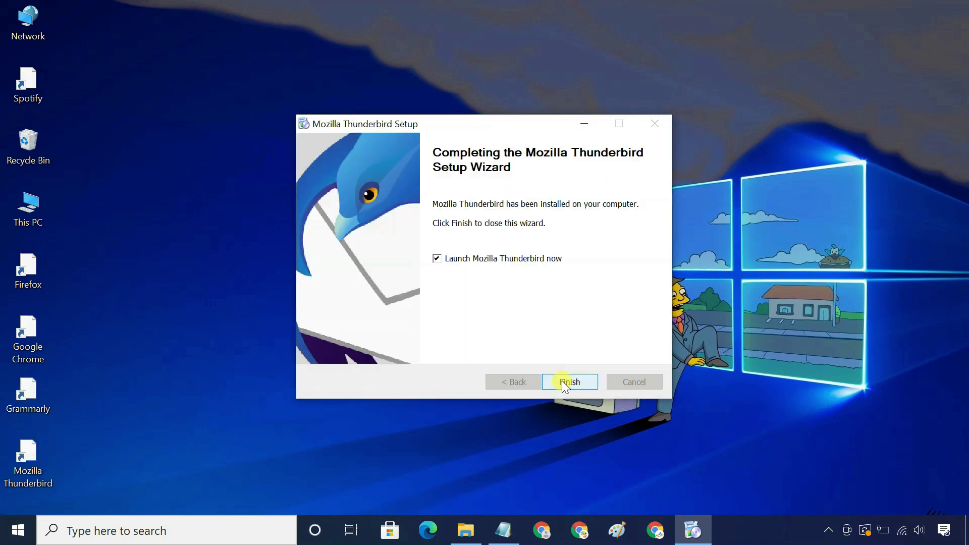
{"action": "left_click", "coordinate": [562, 381]}
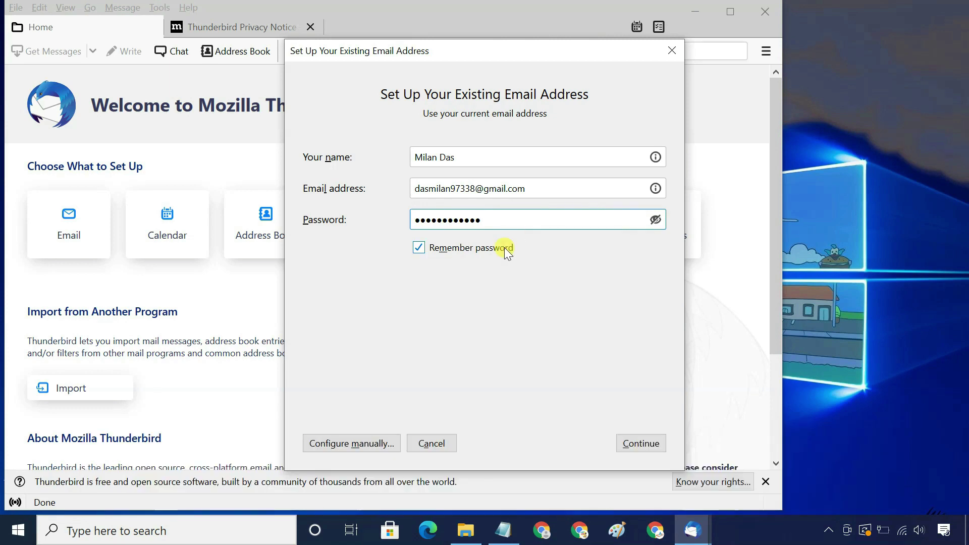
Switch the filled-in Gmail account setup to manual server configuration
{"action": "left_click", "coordinate": [364, 447]}
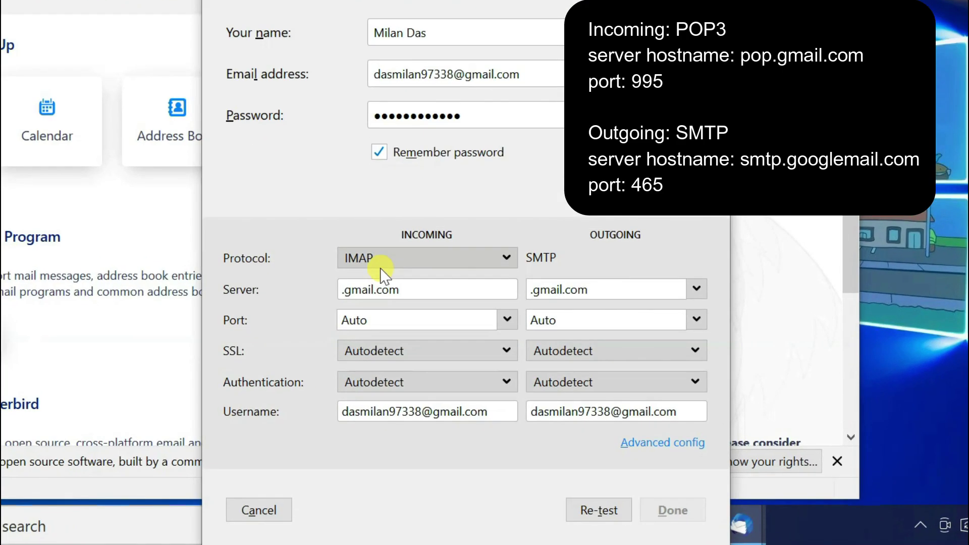
Set the incoming server to POP3 at pop.gmail.com, port 995
{"action": "left_click", "coordinate": [408, 308]}
{"action": "left_click", "coordinate": [388, 300]}
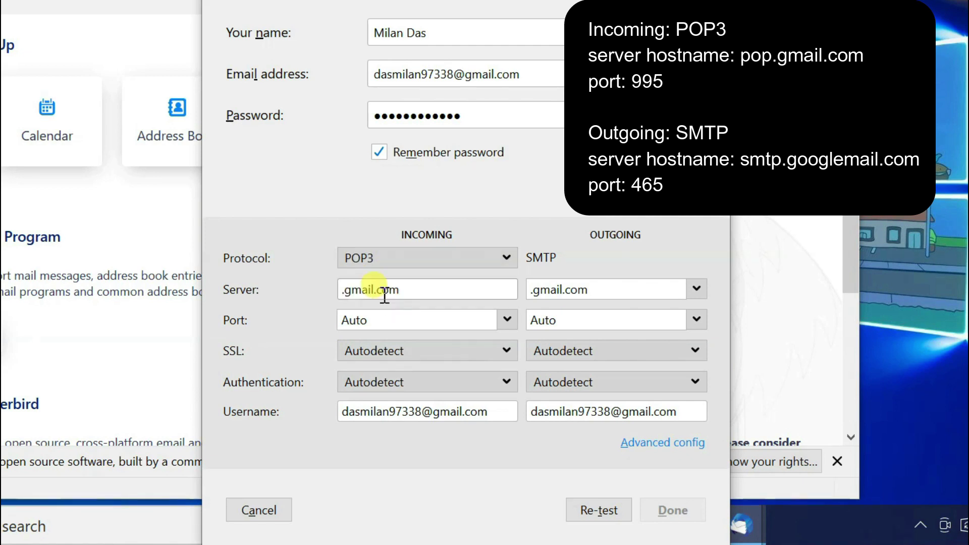
{"action": "left_click", "coordinate": [341, 289]}
{"action": "type", "text": "pop"}
{"action": "left_click", "coordinate": [382, 318]}
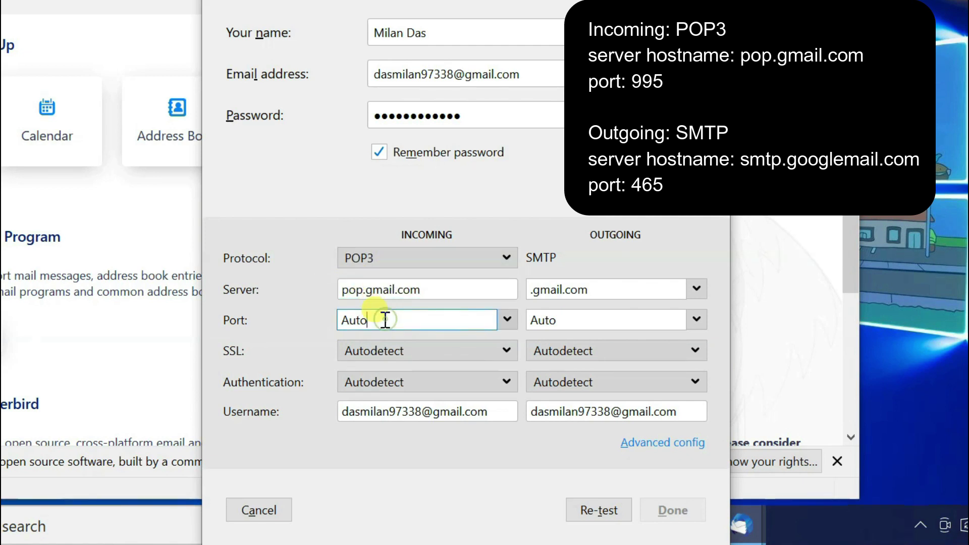
{"action": "double_click", "coordinate": [375, 321]}
{"action": "key", "text": "BackSpace"}
{"action": "type", "text": "99"}
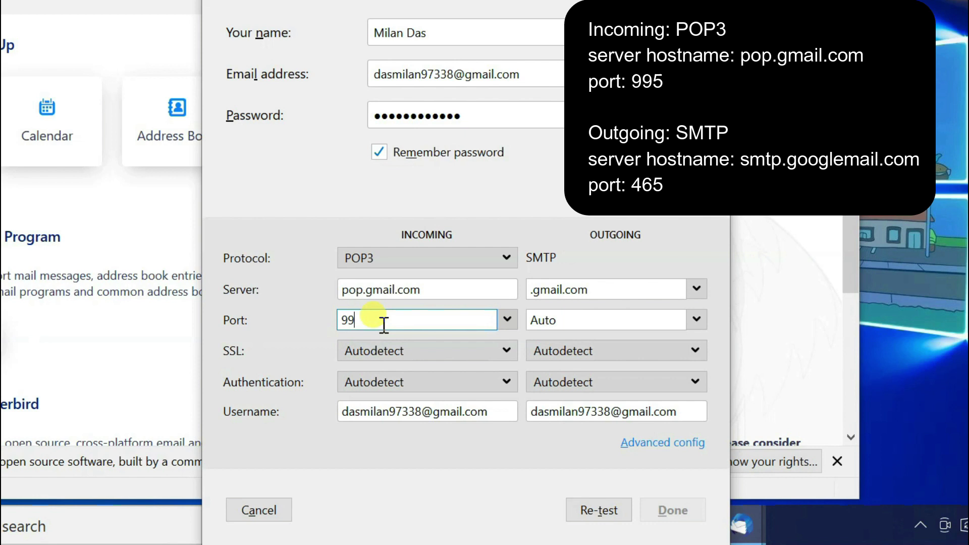
{"action": "type", "text": "5"}
Set outgoing SMTP to smtp.googlemail.com port 465, re-test, and choose Advanced config
{"action": "left_click_drag", "start_coordinate": [591, 290], "coordinate": [504, 285]}
{"action": "key", "text": "BackSpace"}
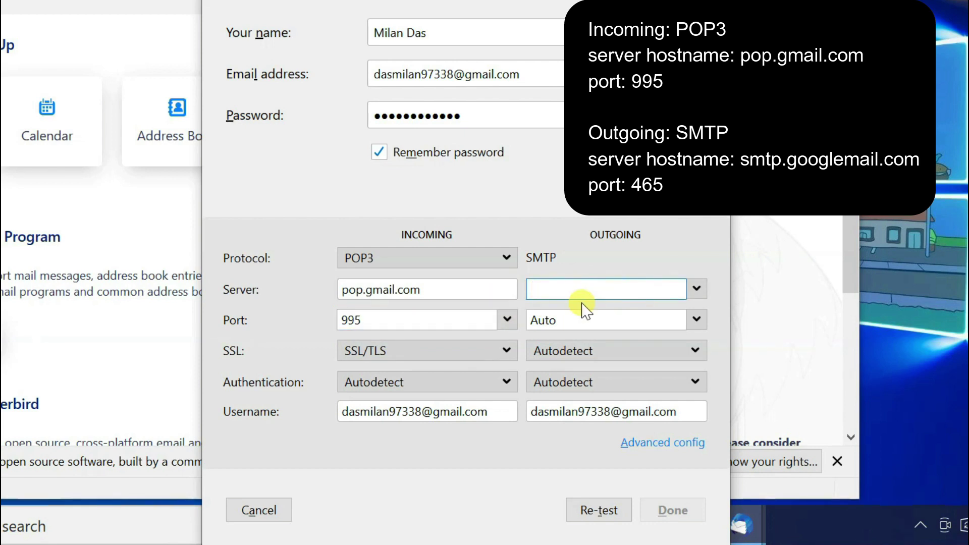
{"action": "type", "text": "smtp.googlemail.com"}
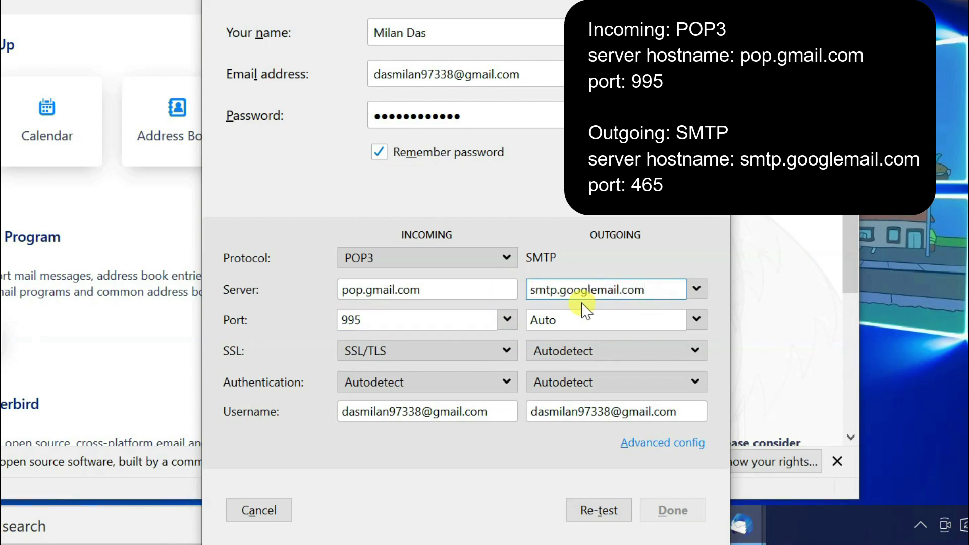
{"action": "key", "text": "Tab"}
{"action": "key", "text": "BackSpace"}
{"action": "type", "text": "465"}
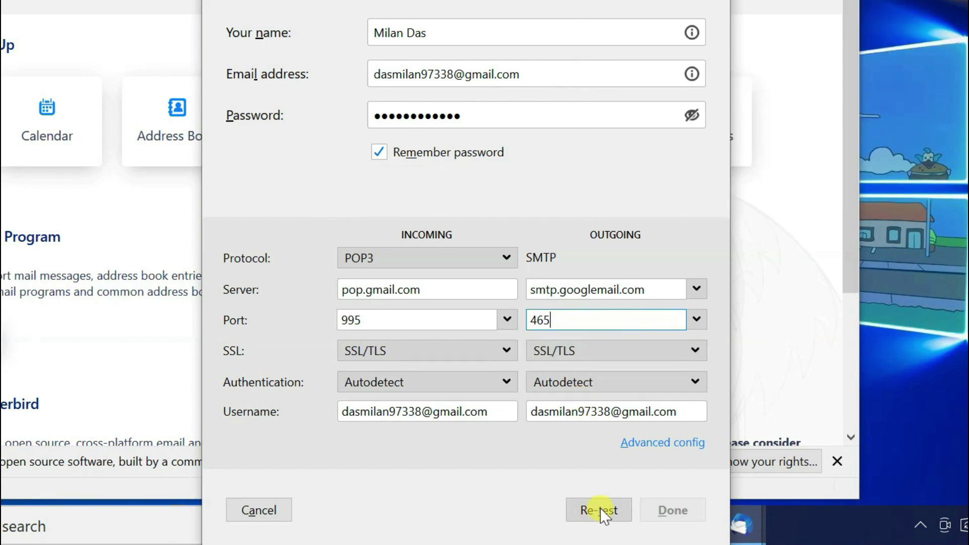
{"action": "left_click", "coordinate": [599, 510]}
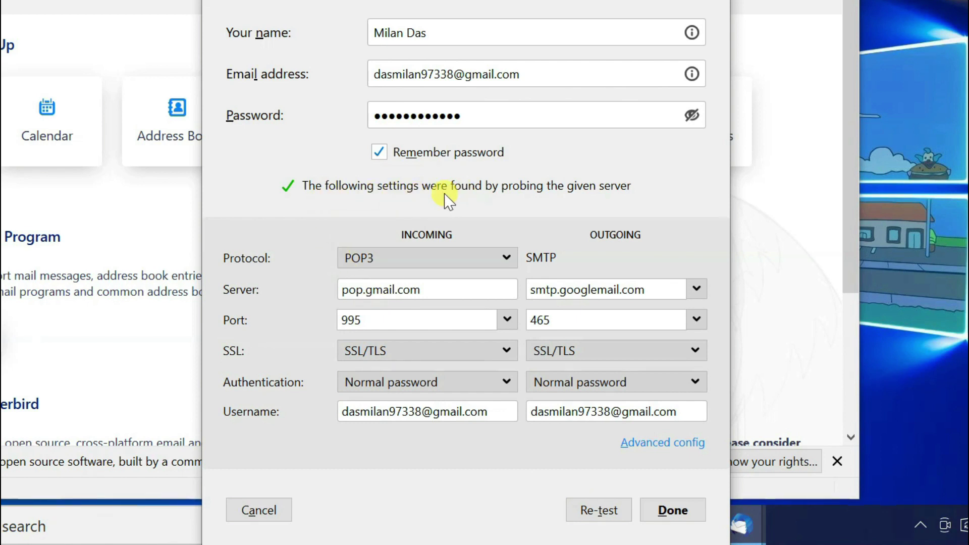
{"action": "left_click", "coordinate": [650, 449]}
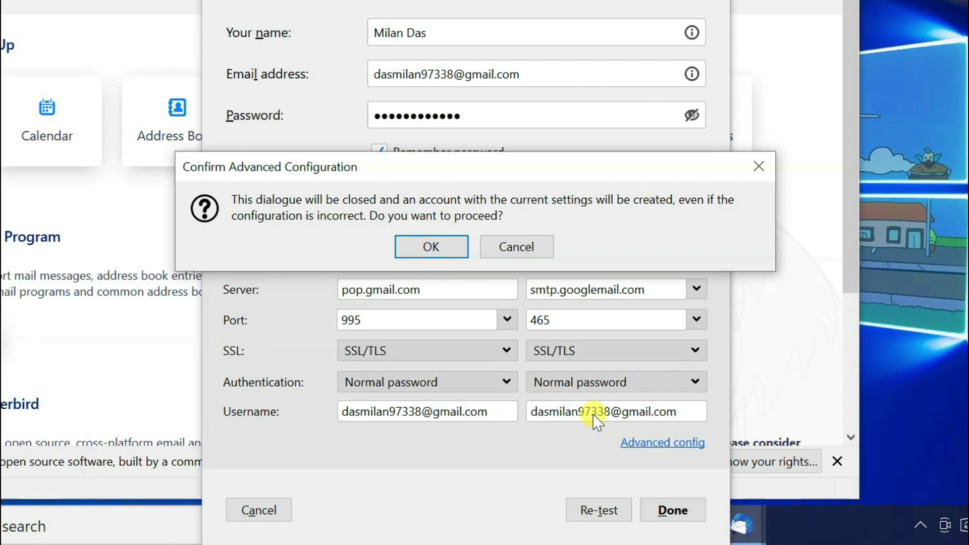
Create the POP account as default mail client, keep server mail indefinitely, check every 1 minute
{"action": "left_click", "coordinate": [452, 254]}
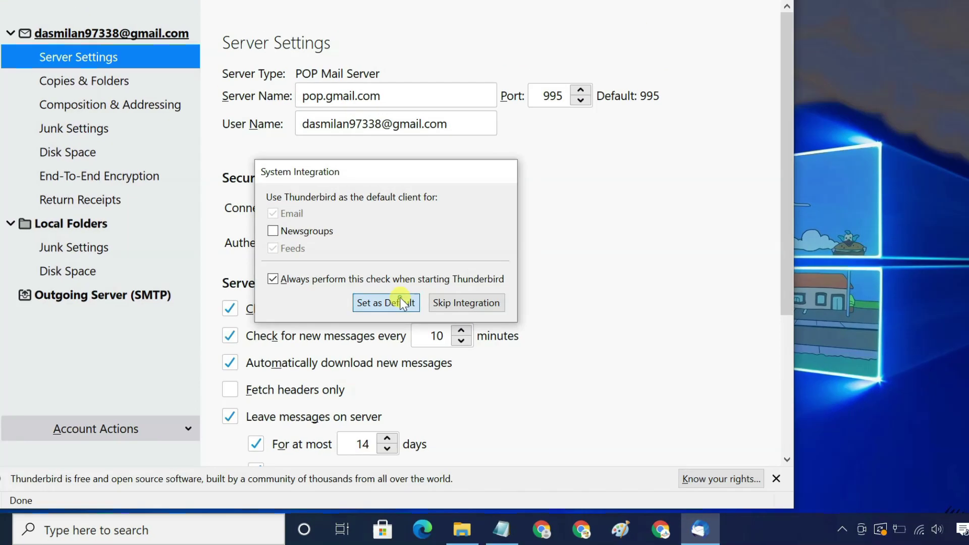
{"action": "left_click", "coordinate": [405, 307]}
{"action": "scroll", "coordinate": [376, 351], "scroll_direction": "down", "scroll_amount": 2}
{"action": "scroll", "coordinate": [377, 353], "scroll_direction": "down", "scroll_amount": 3}
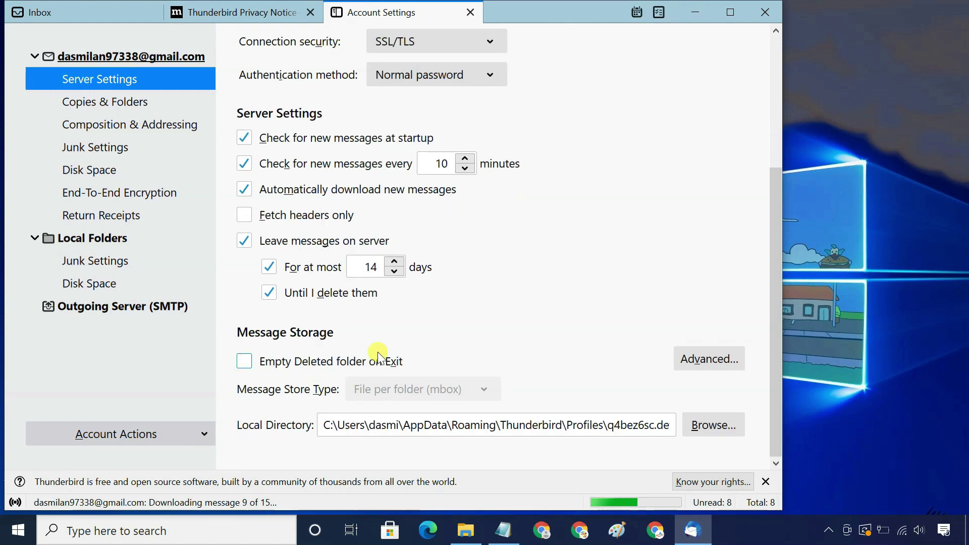
{"action": "left_click", "coordinate": [269, 267]}
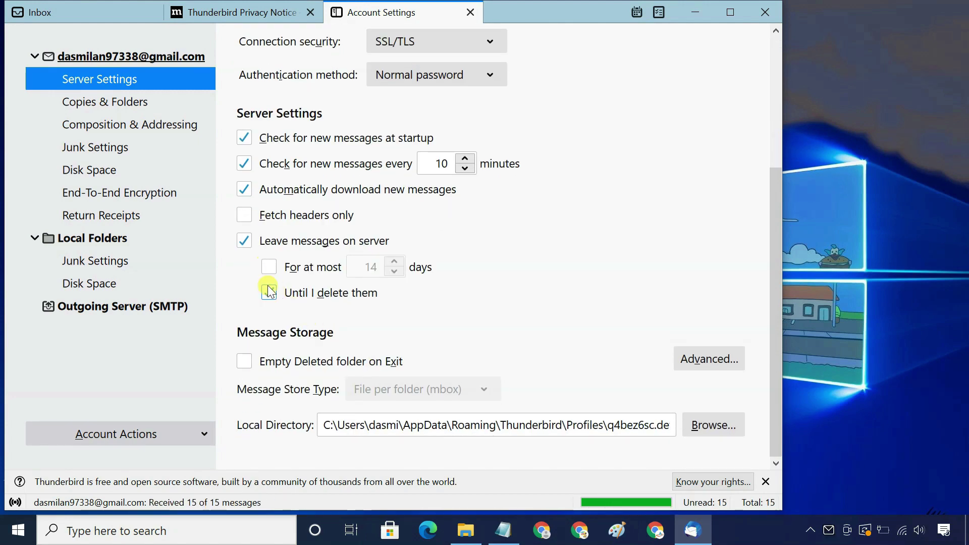
{"action": "left_click", "coordinate": [271, 294]}
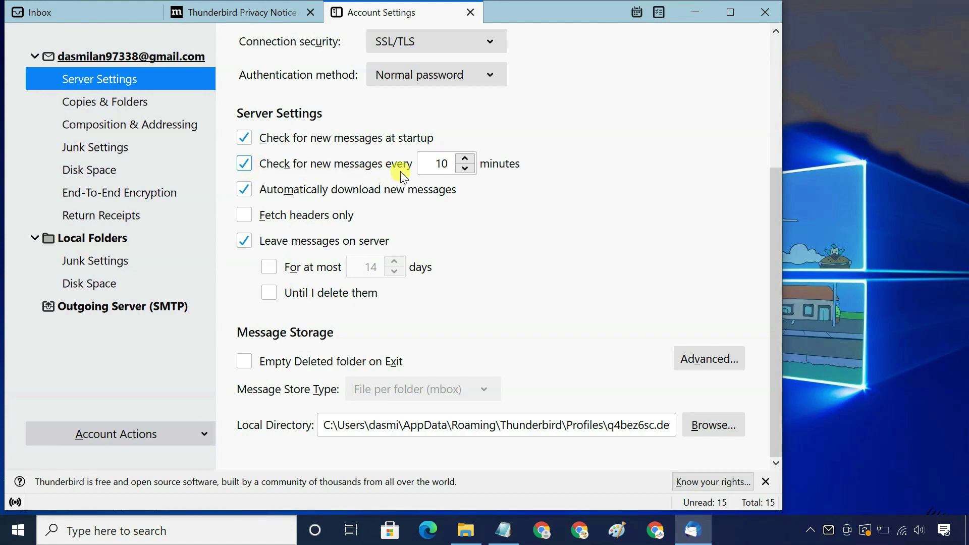
{"action": "left_click", "coordinate": [444, 164]}
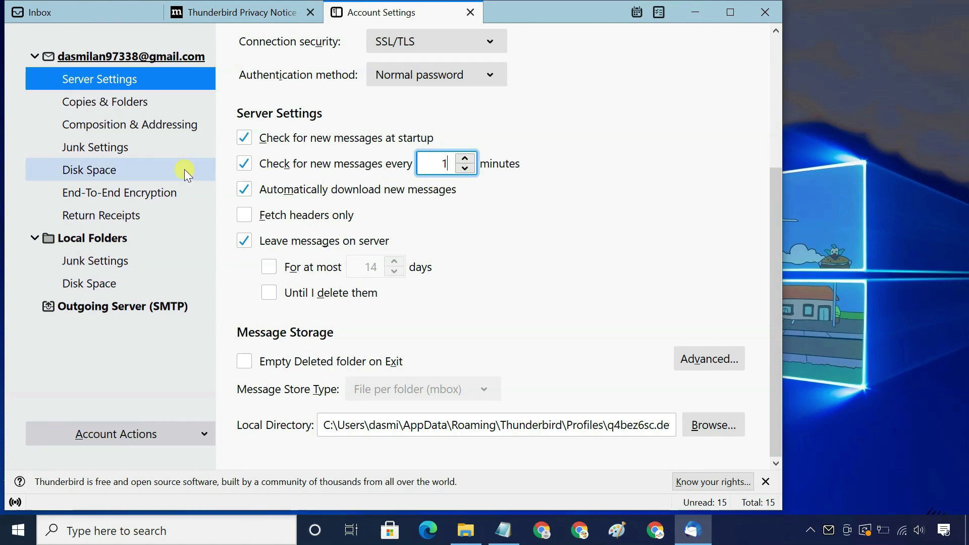
Uncheck adaptive junk mail controls in the Gmail account's Junk Settings and close Account Settings
{"action": "left_click", "coordinate": [132, 152]}
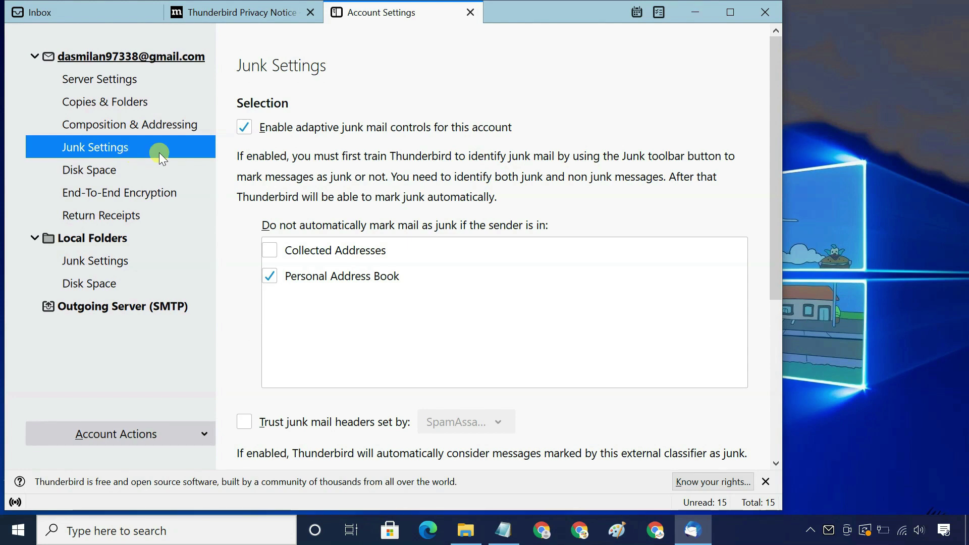
{"action": "left_click", "coordinate": [243, 128]}
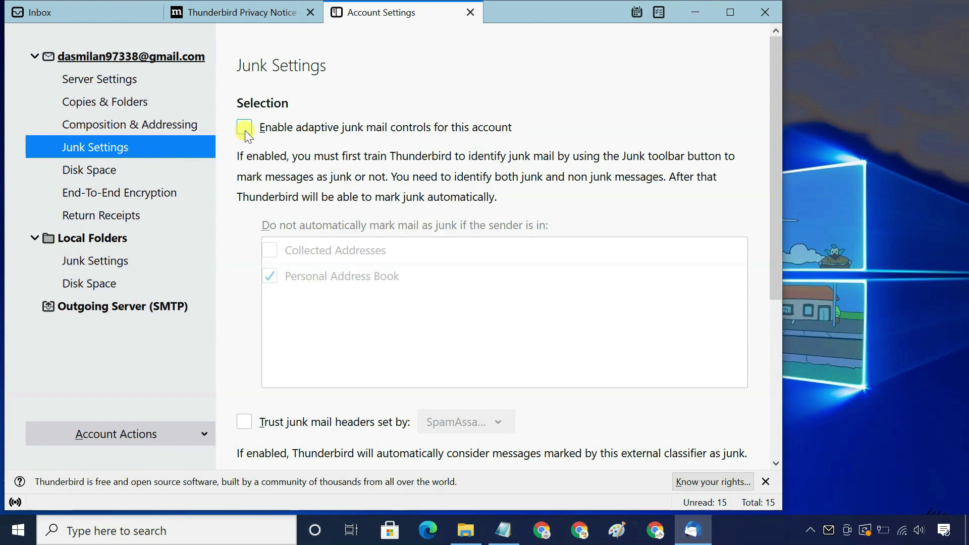
{"action": "left_click", "coordinate": [470, 13]}
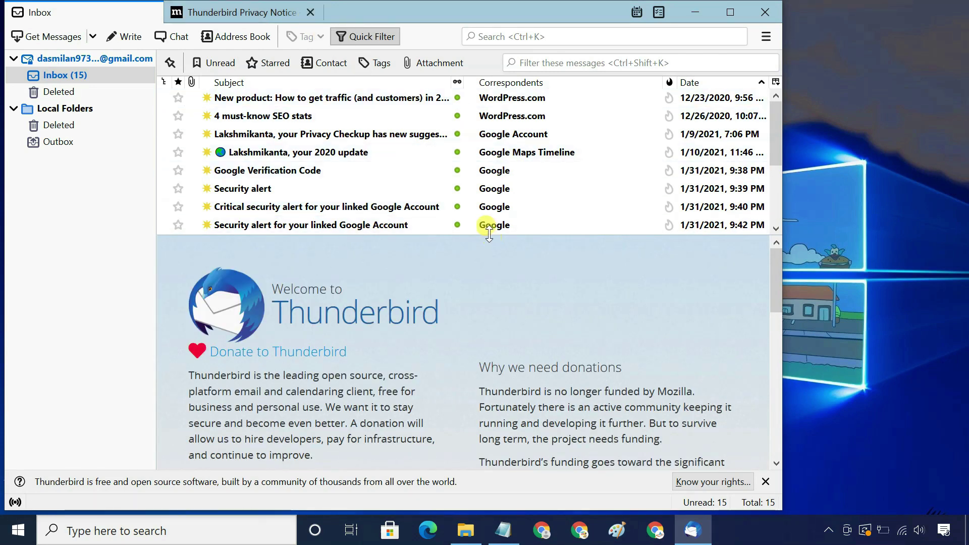
Drag the preview splitter to the bottom so all 15 Gmail messages are listed
{"action": "left_click_drag", "start_coordinate": [490, 234], "coordinate": [519, 450]}
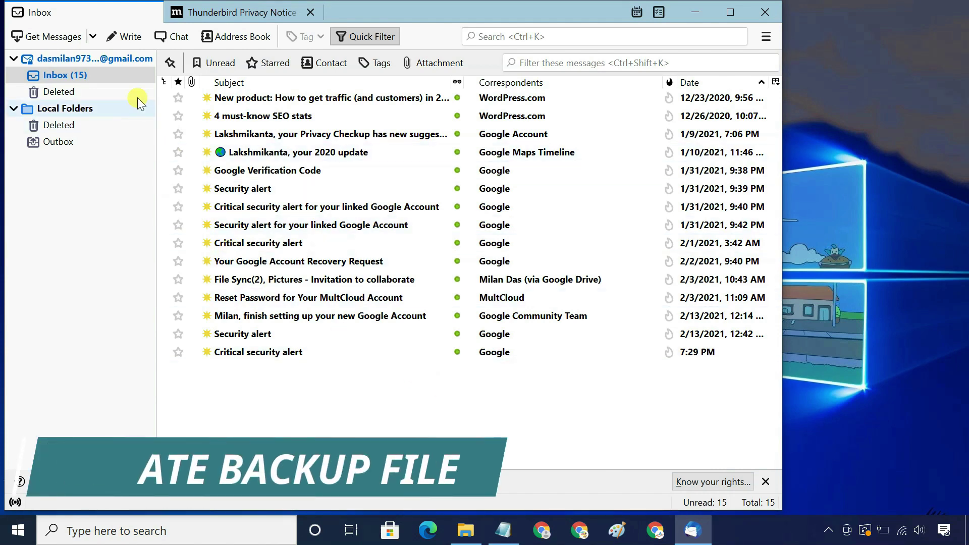
Open the Gmail account's Server Settings and highlight the Local Directory path up to Roaming
{"action": "left_click", "coordinate": [126, 61]}
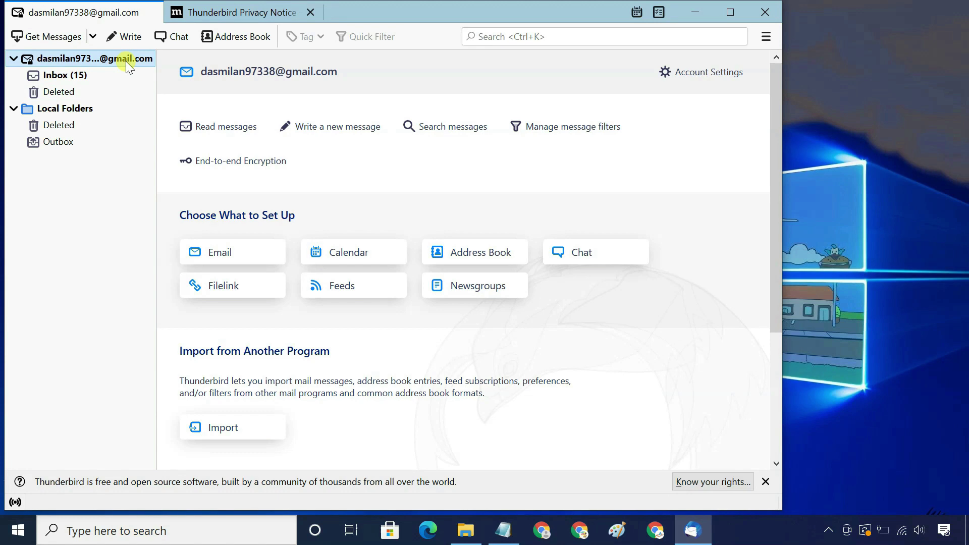
{"action": "left_click", "coordinate": [687, 76]}
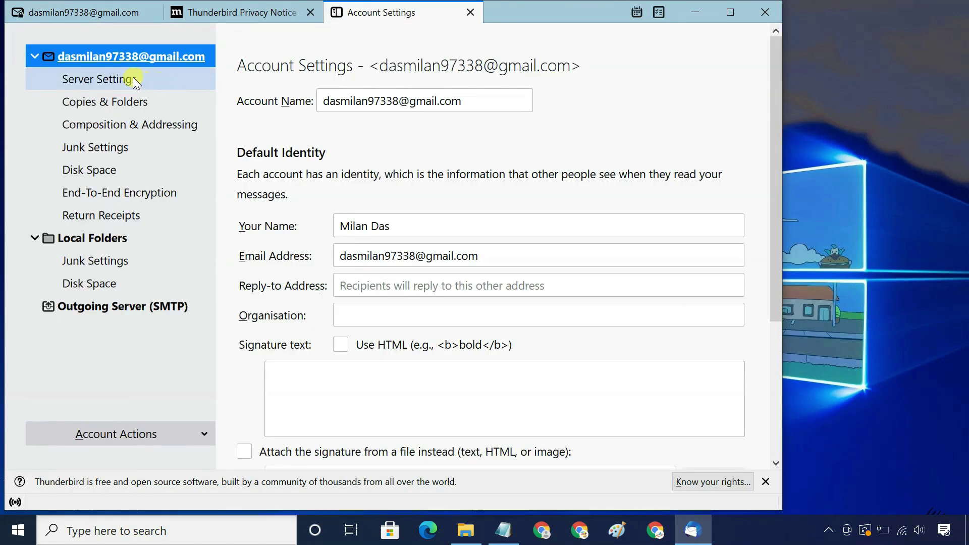
{"action": "left_click", "coordinate": [132, 77]}
{"action": "scroll", "coordinate": [664, 287], "scroll_direction": "down", "scroll_amount": 5}
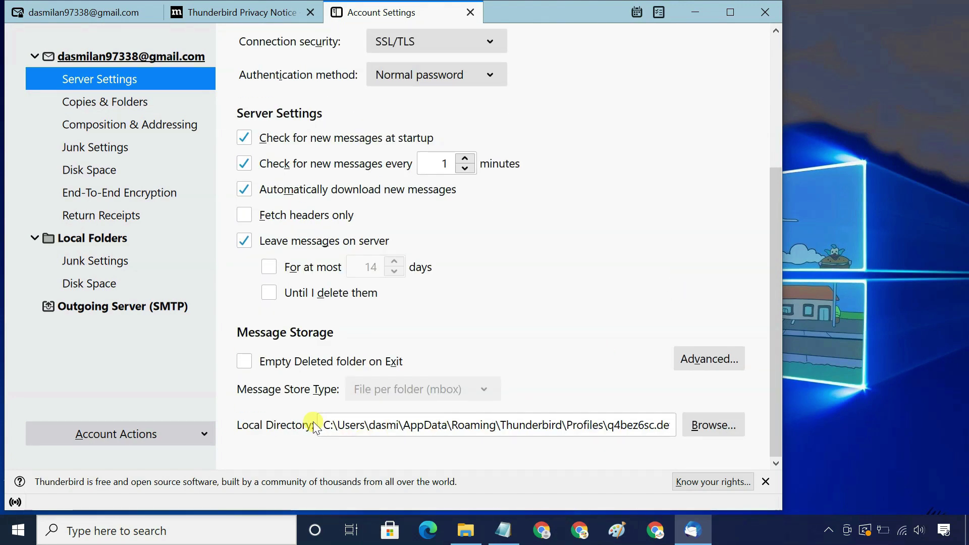
{"action": "left_click_drag", "start_coordinate": [323, 424], "coordinate": [499, 430]}
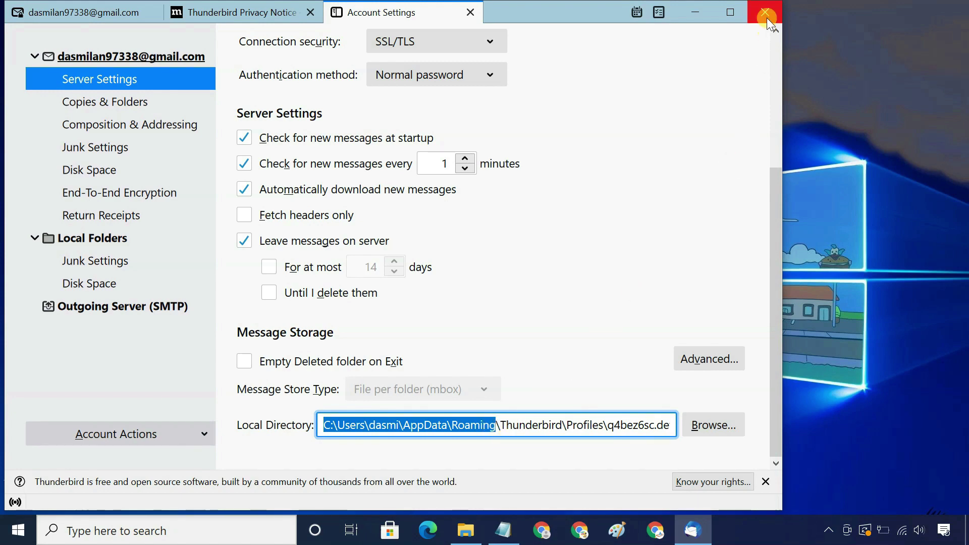
Close Thunderbird, go to C:\Users\dasmi\AppData\Roaming in File Explorer, and select the Thunderbird folder
{"action": "left_click", "coordinate": [765, 12]}
{"action": "left_click", "coordinate": [468, 530]}
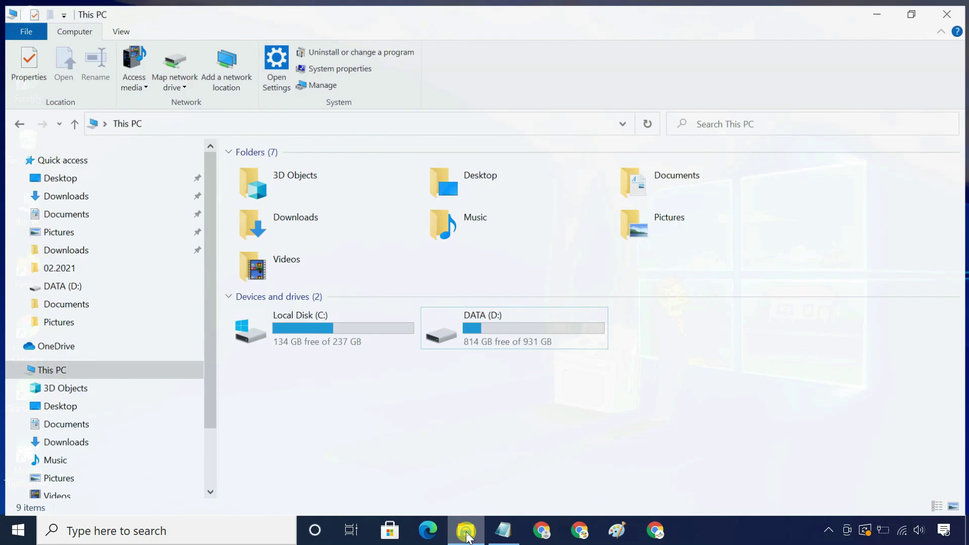
{"action": "left_click", "coordinate": [411, 127]}
{"action": "key", "text": "BackSpace"}
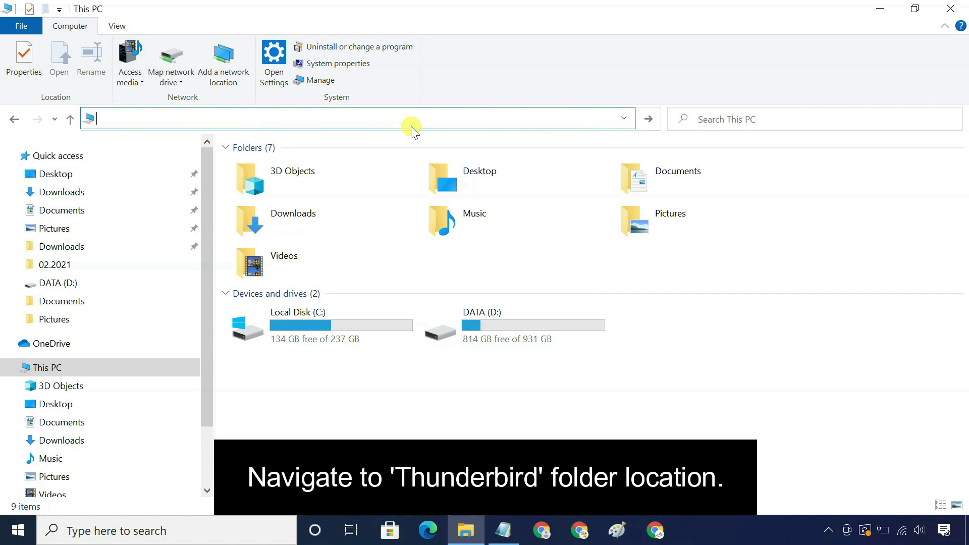
{"action": "type", "text": "C:\\Users\\dasmi\\AppData\\Roaming"}
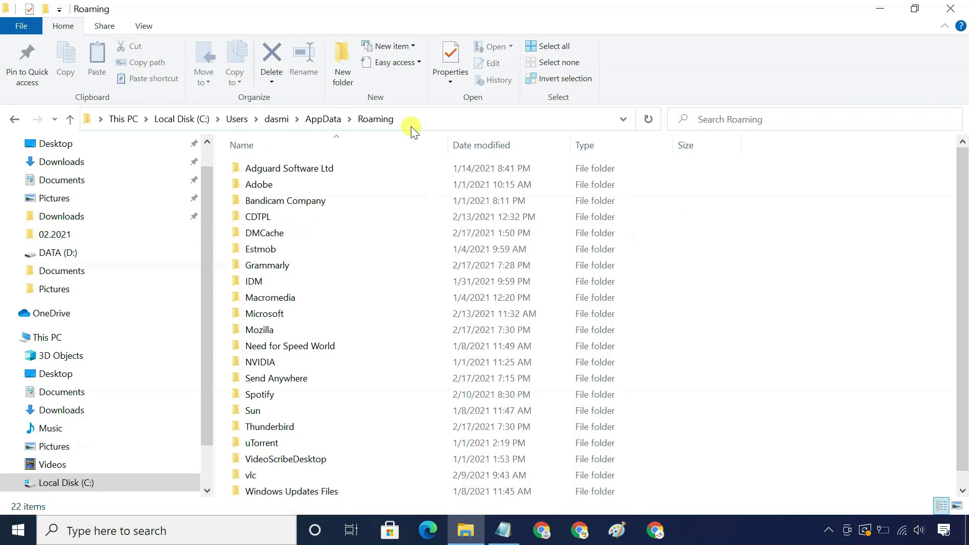
{"action": "scroll", "coordinate": [466, 378], "scroll_direction": "down", "scroll_amount": 1}
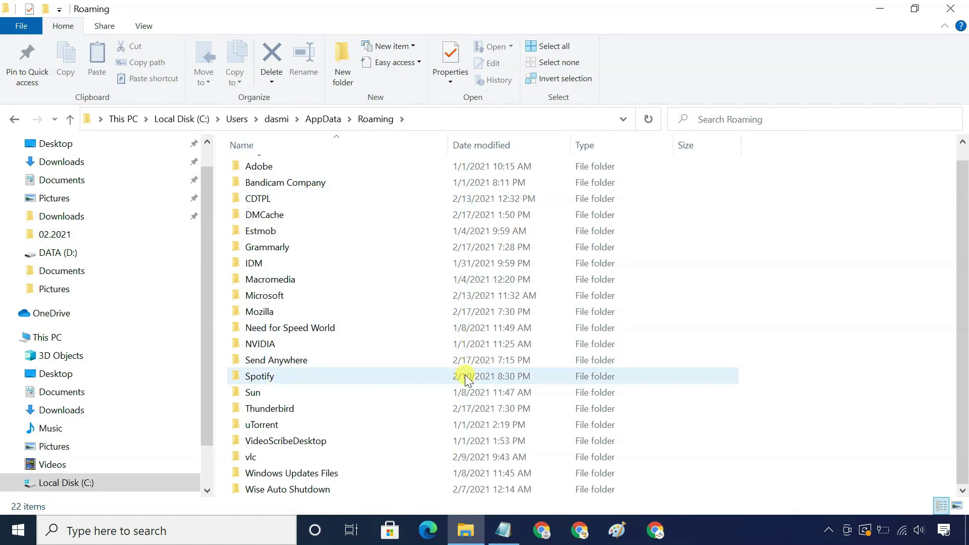
{"action": "left_click", "coordinate": [290, 415]}
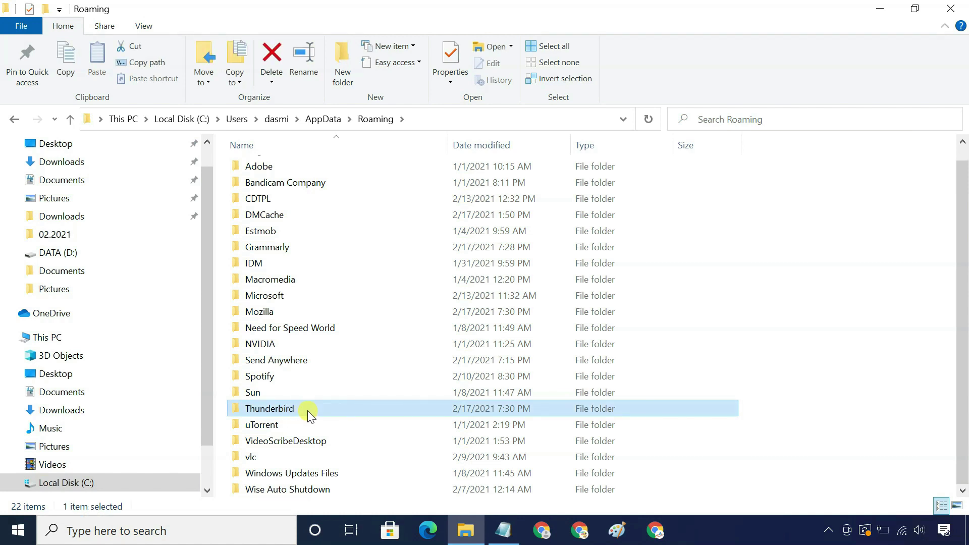
{"action": "mouse_move", "coordinate": [270, 409]}
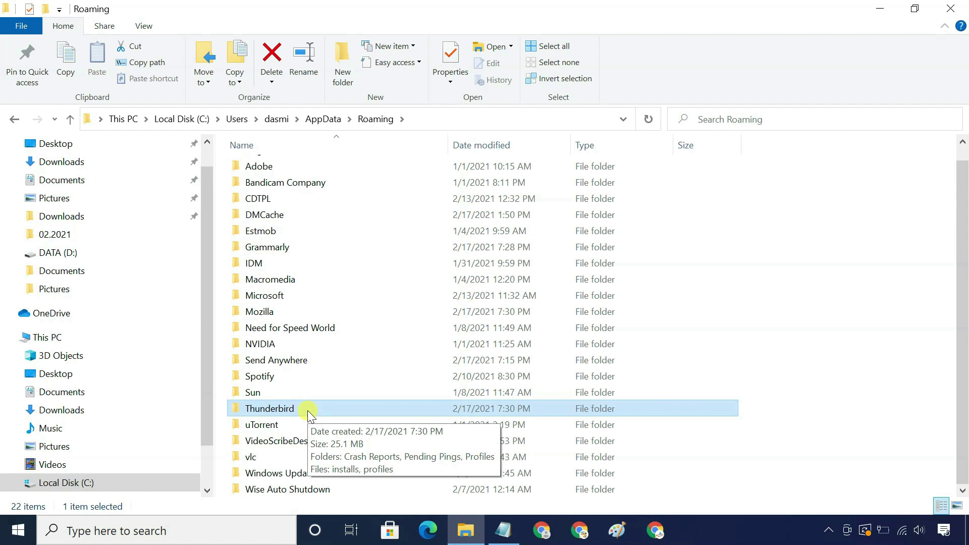
Copy the Thunderbird folder from Roaming and paste it into D:\Downloads
{"action": "right_click", "coordinate": [307, 414]}
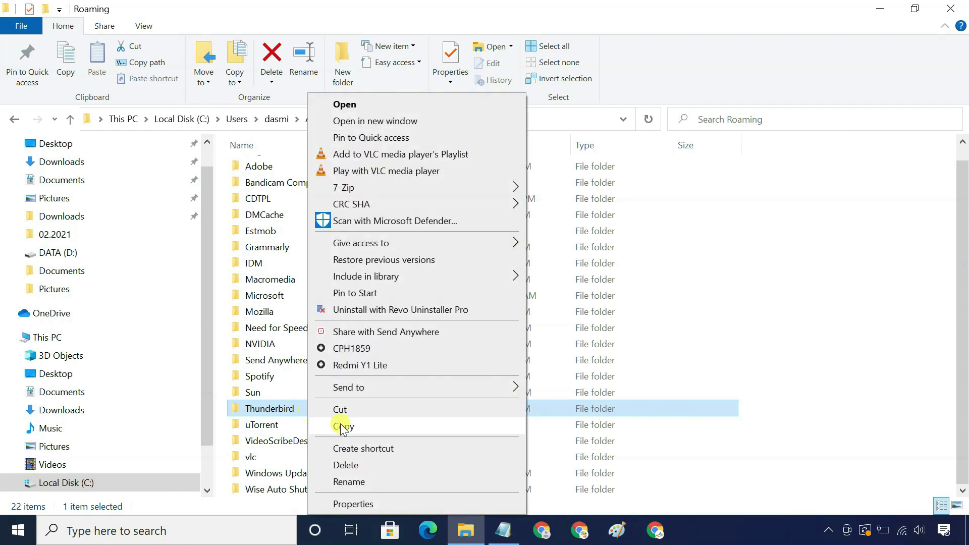
{"action": "left_click", "coordinate": [343, 427]}
{"action": "scroll", "coordinate": [103, 301], "scroll_direction": "up", "scroll_amount": 1}
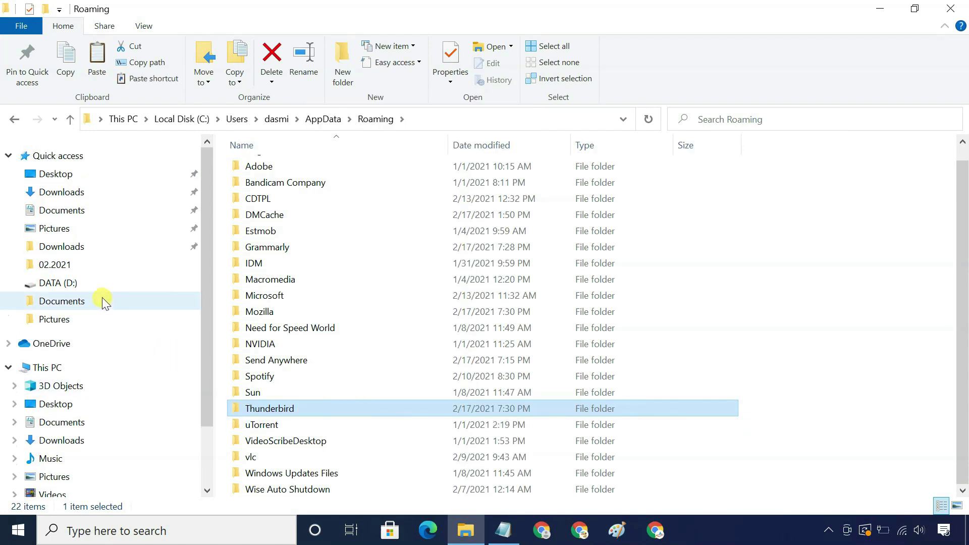
{"action": "left_click", "coordinate": [95, 247]}
{"action": "right_click", "coordinate": [358, 232]}
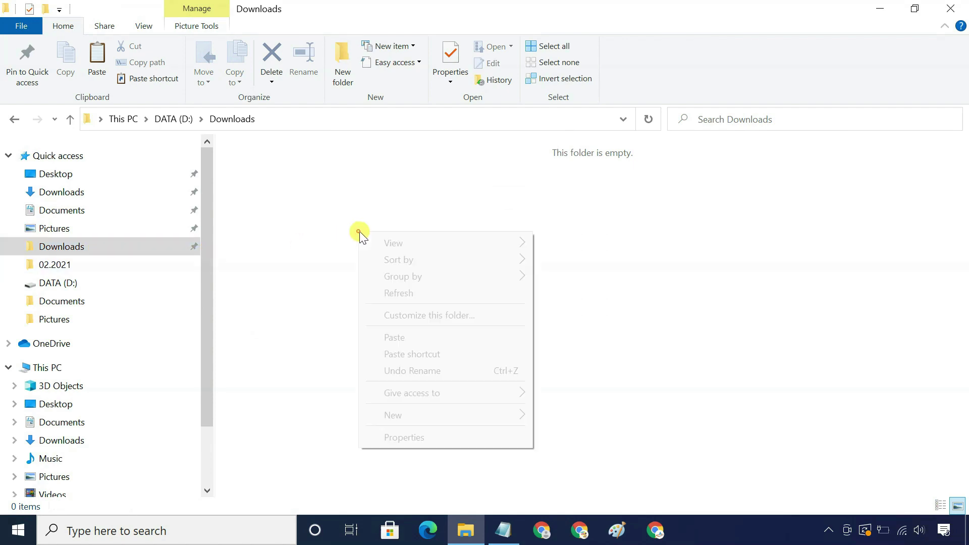
{"action": "left_click", "coordinate": [402, 337]}
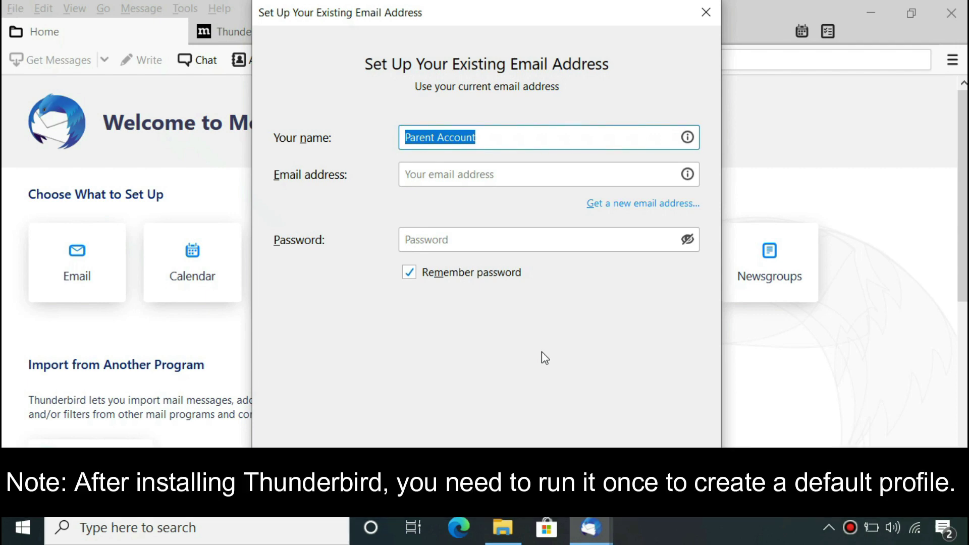
Cancel the Set Up Your Existing Email Address dialog and close Thunderbird
{"action": "left_click", "coordinate": [712, 13]}
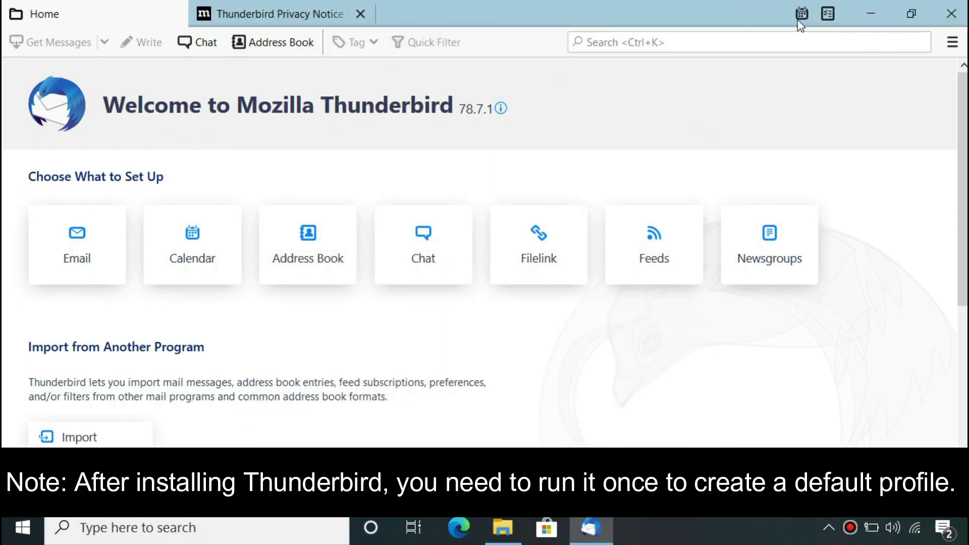
{"action": "left_click", "coordinate": [956, 12]}
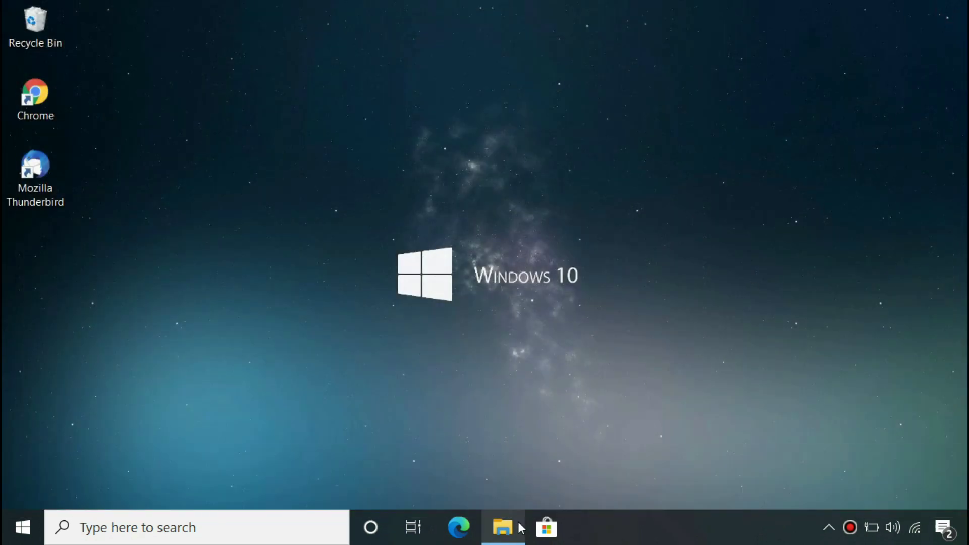
Browse File Explorer from Local Disk (C:) into the user's folder under Users
{"action": "left_click", "coordinate": [520, 528]}
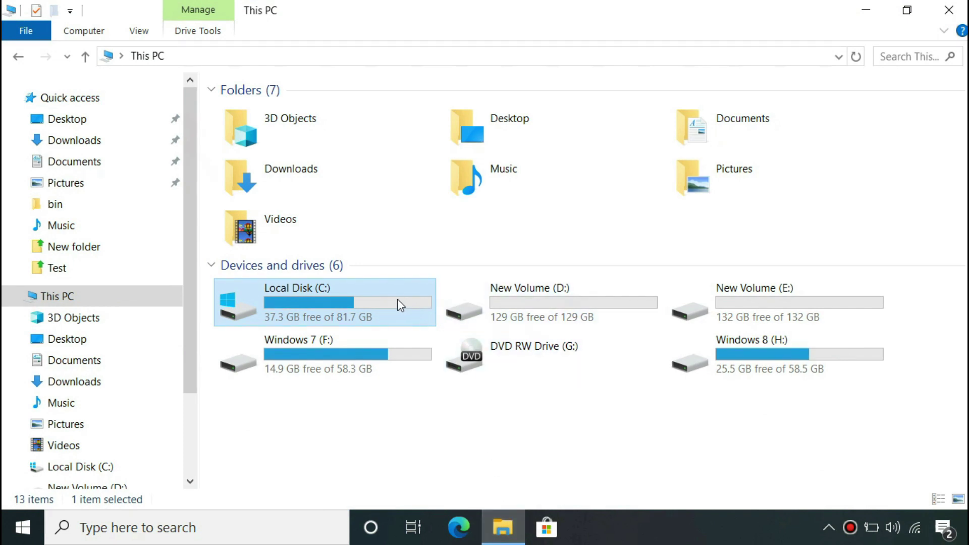
{"action": "double_click", "coordinate": [395, 299]}
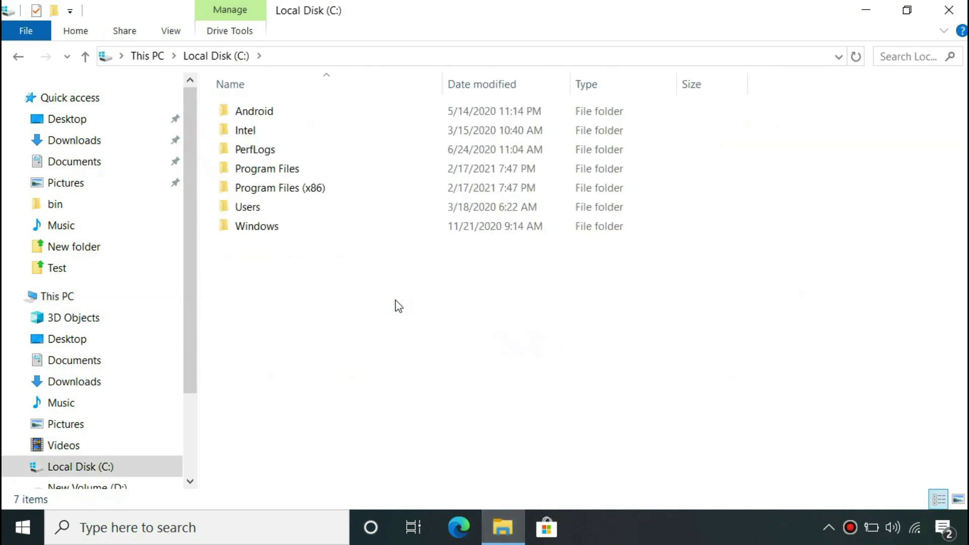
{"action": "left_click", "coordinate": [361, 209]}
{"action": "double_click", "coordinate": [361, 208]}
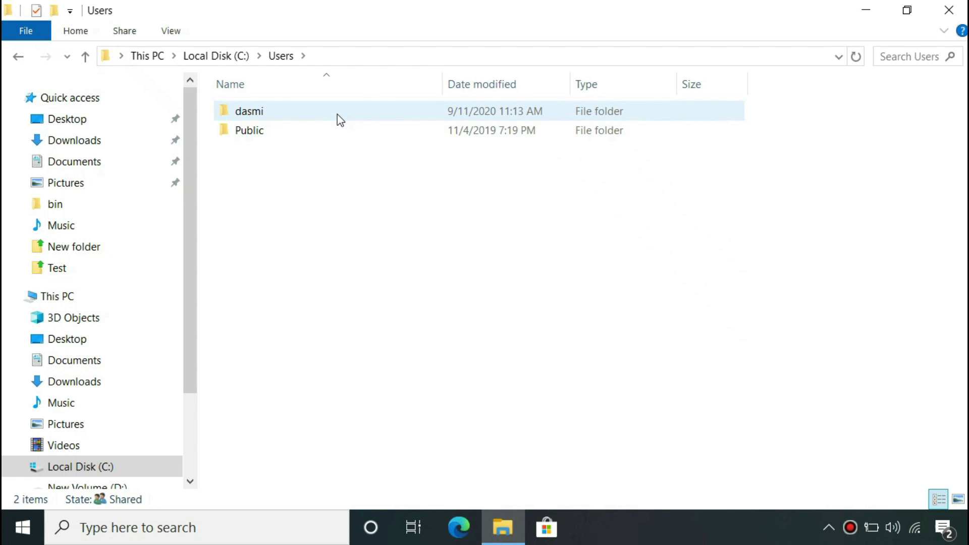
{"action": "double_click", "coordinate": [337, 114]}
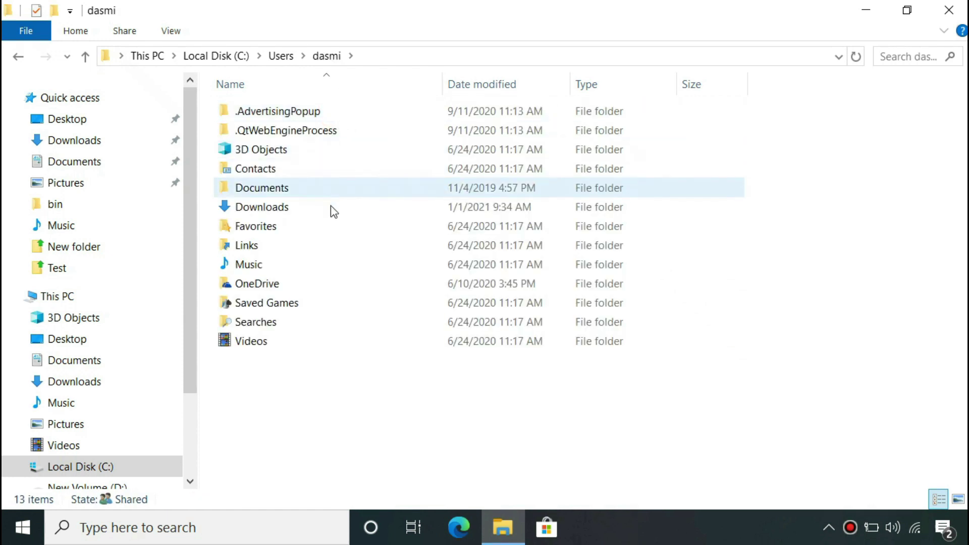
Turn on Hidden items and open AppData\Roaming
{"action": "left_click", "coordinate": [172, 31]}
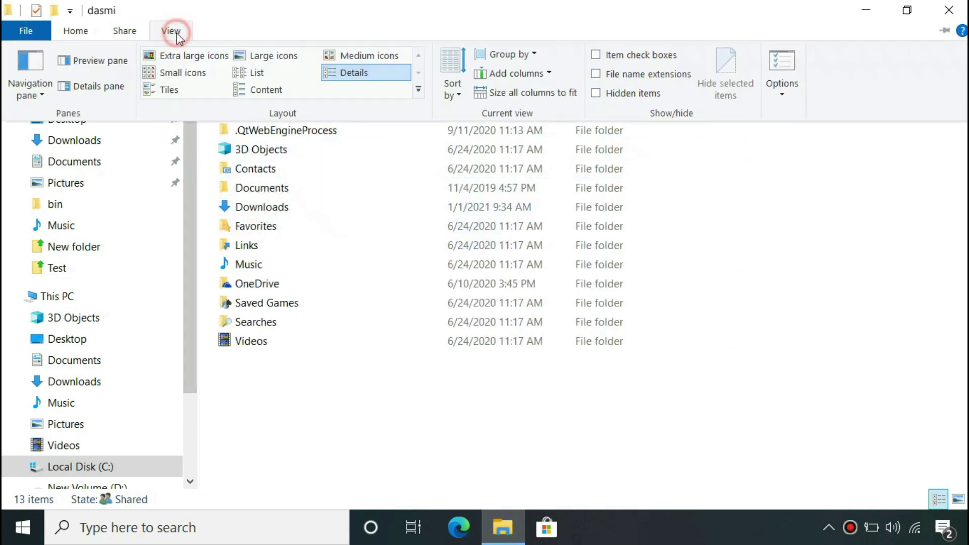
{"action": "left_click", "coordinate": [595, 94]}
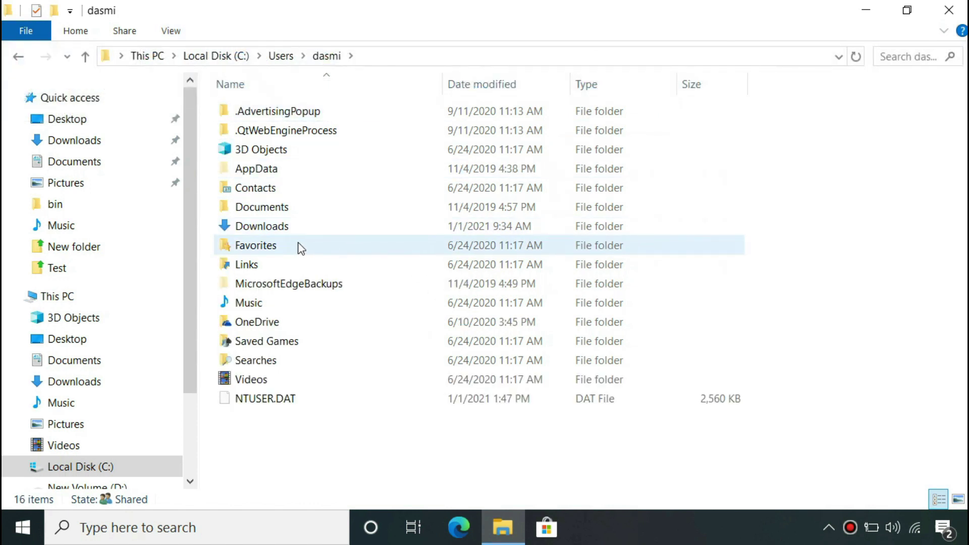
{"action": "double_click", "coordinate": [294, 169]}
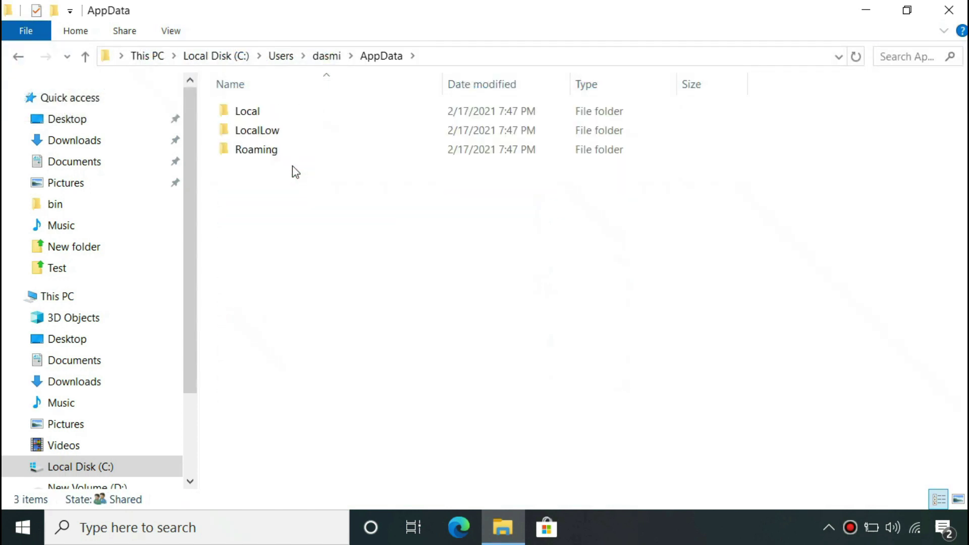
{"action": "double_click", "coordinate": [293, 151]}
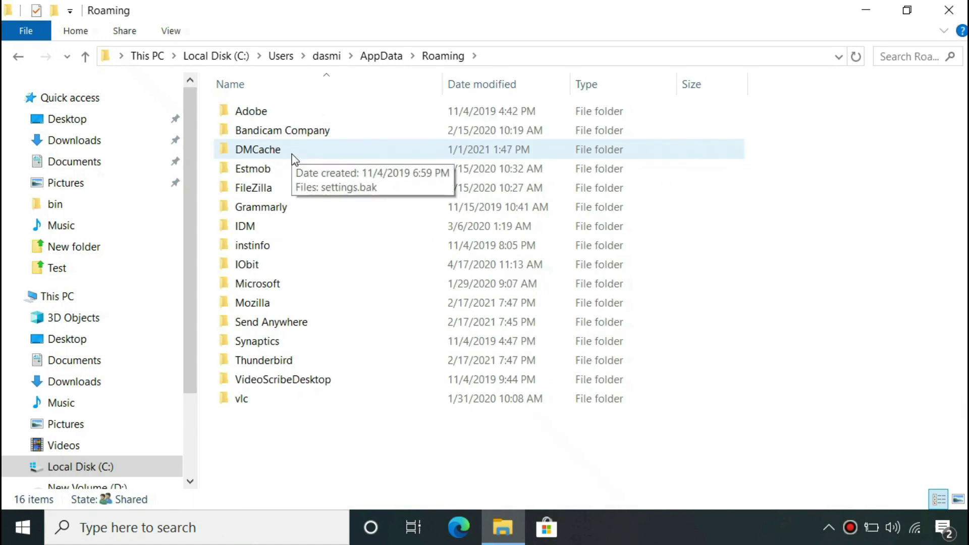
Permanently delete the Thunderbird folder from Roaming with Shift+Delete, confirming Yes
{"action": "left_click", "coordinate": [304, 363]}
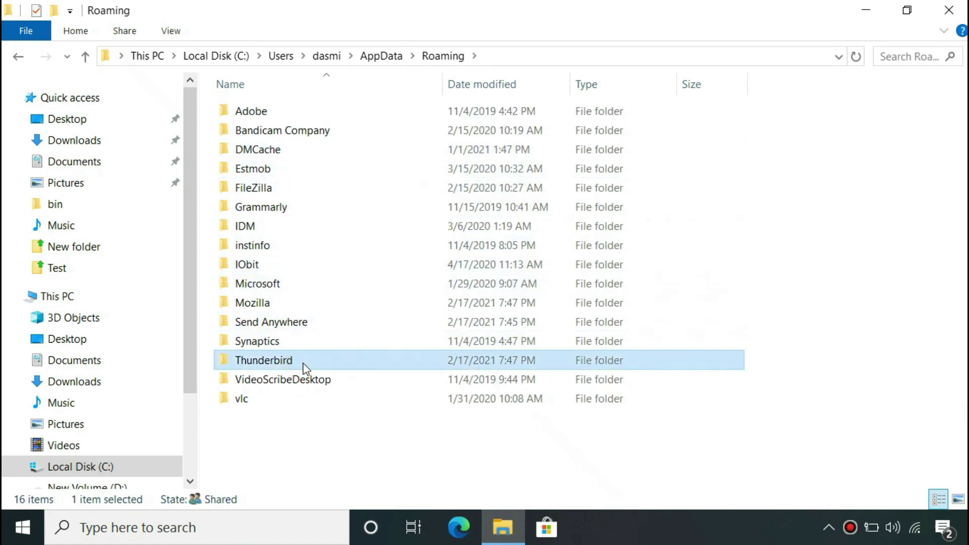
{"action": "key", "text": "shift+Delete"}
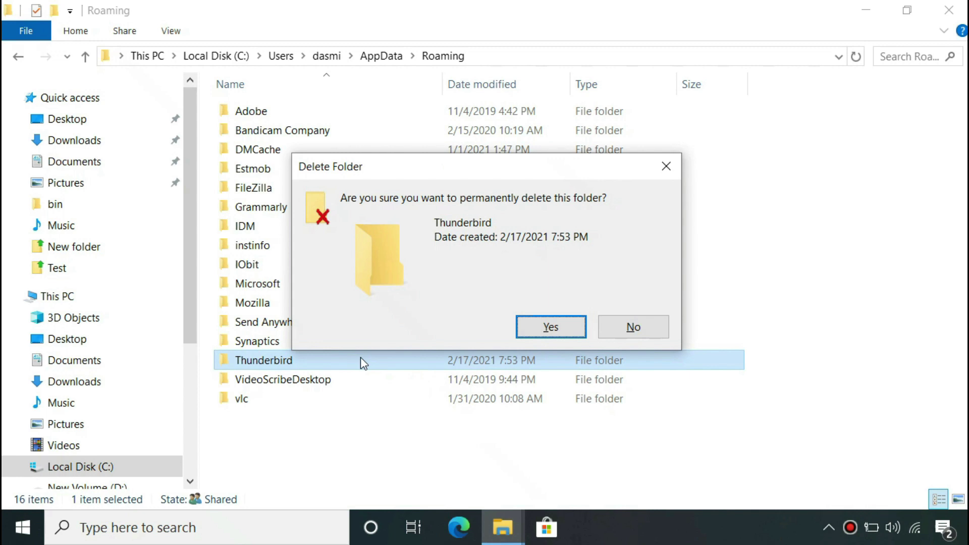
{"action": "left_click", "coordinate": [552, 329]}
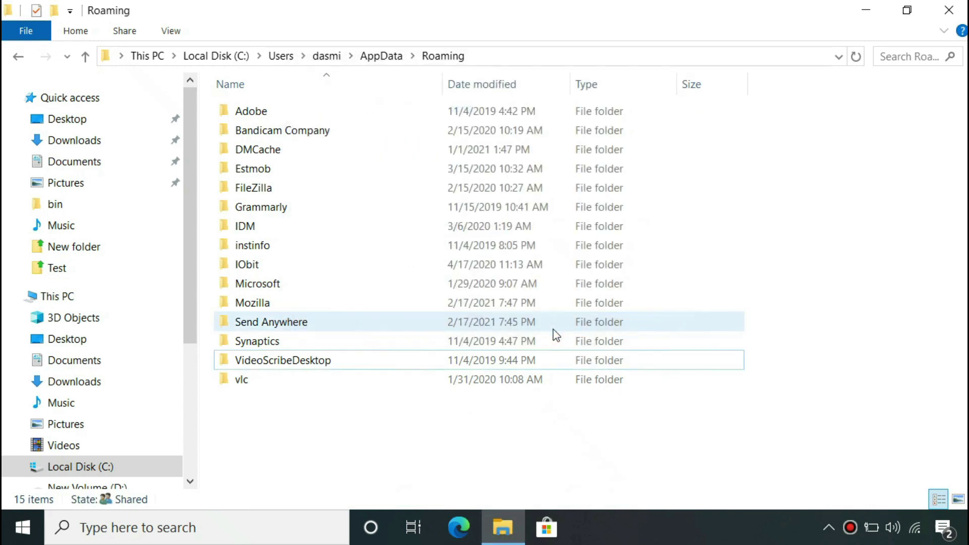
{"action": "scroll", "coordinate": [162, 404], "scroll_direction": "down", "scroll_amount": 1}
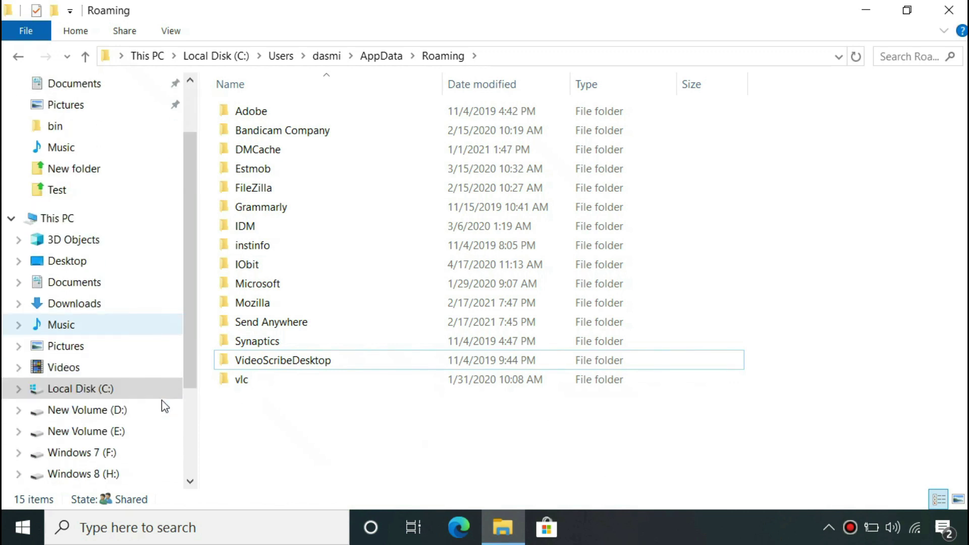
{"action": "scroll", "coordinate": [162, 405], "scroll_direction": "down", "scroll_amount": 2}
Copy the backed-up Thunderbird folder from USB Drive (I:) and paste it into Roaming
{"action": "left_click", "coordinate": [114, 391]}
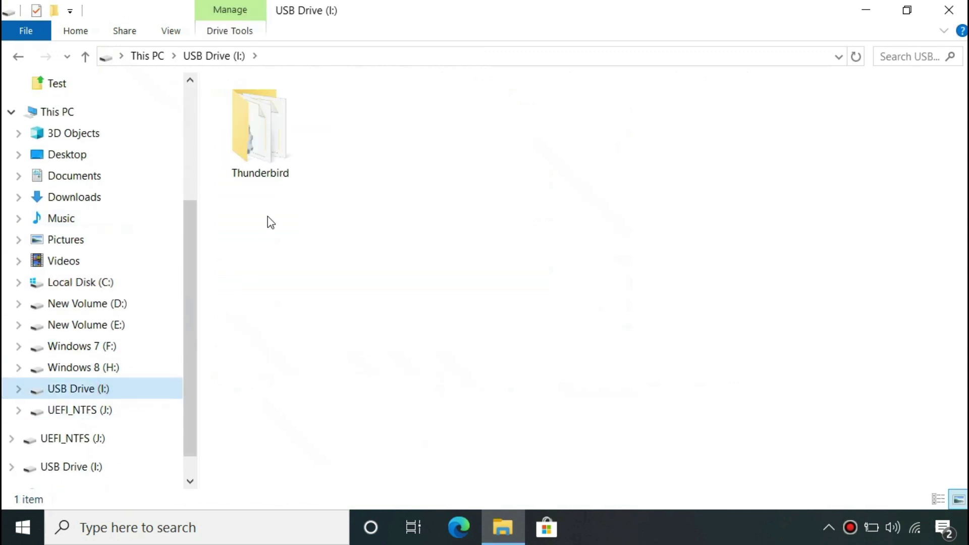
{"action": "left_click", "coordinate": [287, 157]}
{"action": "right_click", "coordinate": [287, 157]}
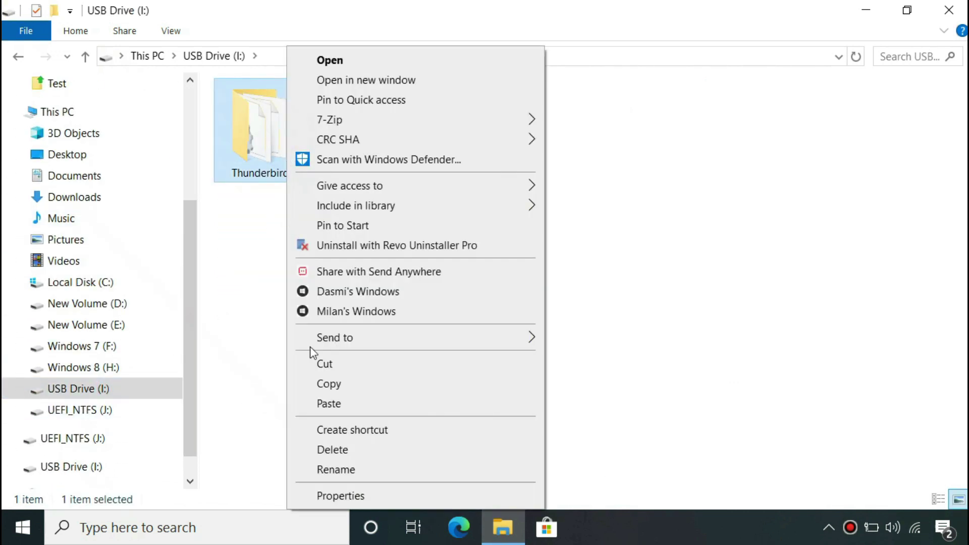
{"action": "left_click", "coordinate": [332, 385]}
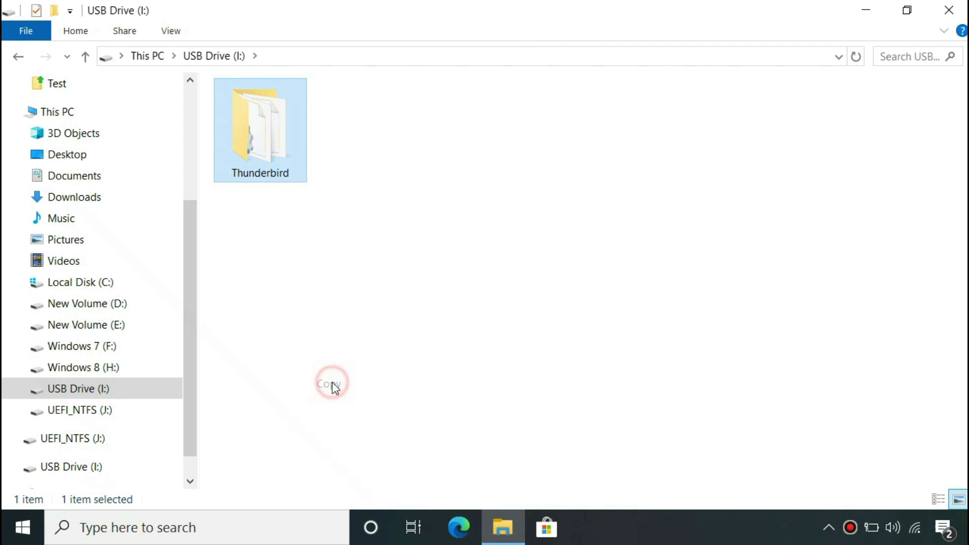
{"action": "left_click", "coordinate": [19, 56]}
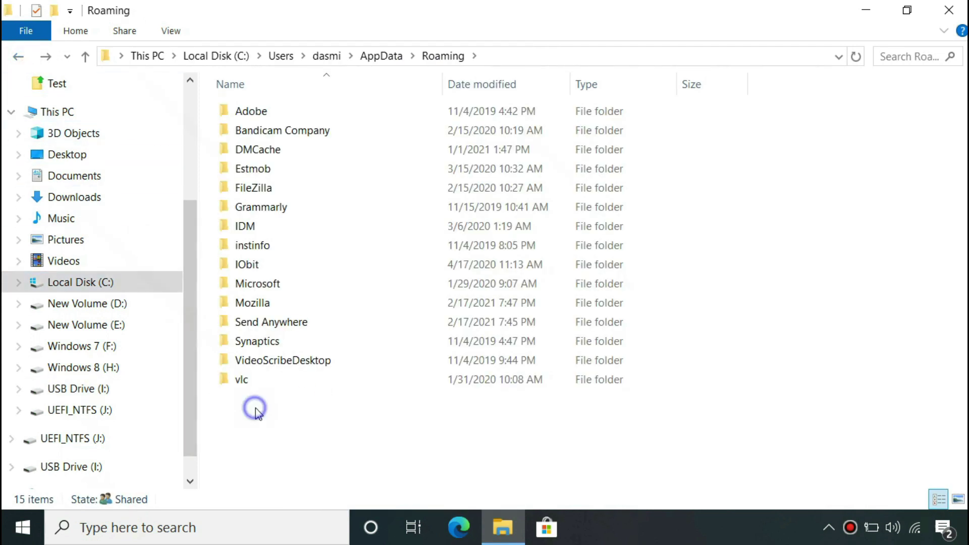
{"action": "right_click", "coordinate": [255, 411]}
{"action": "left_click", "coordinate": [324, 278]}
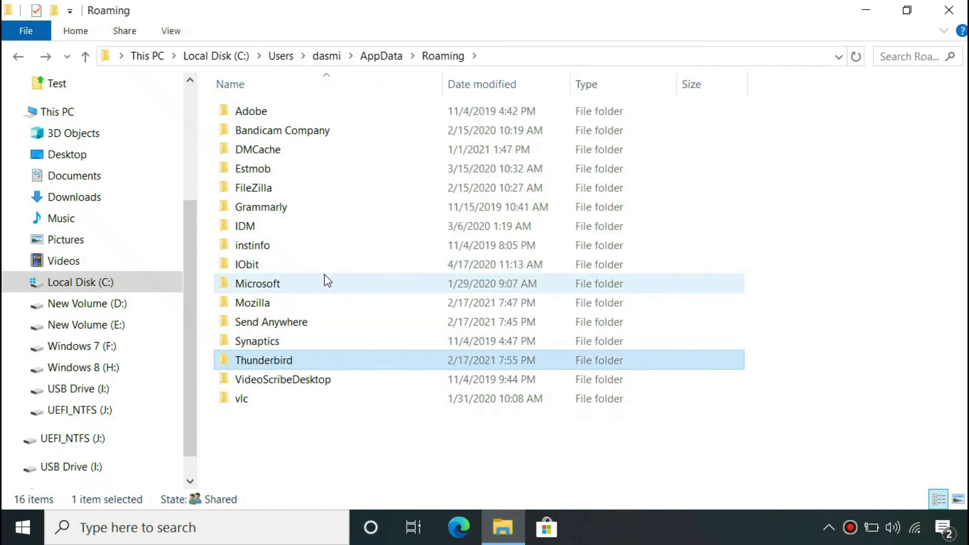
Close File Explorer, relaunch Thunderbird, and view the restored Gmail Inbox messages
{"action": "left_click", "coordinate": [948, 11]}
{"action": "left_click", "coordinate": [23, 191]}
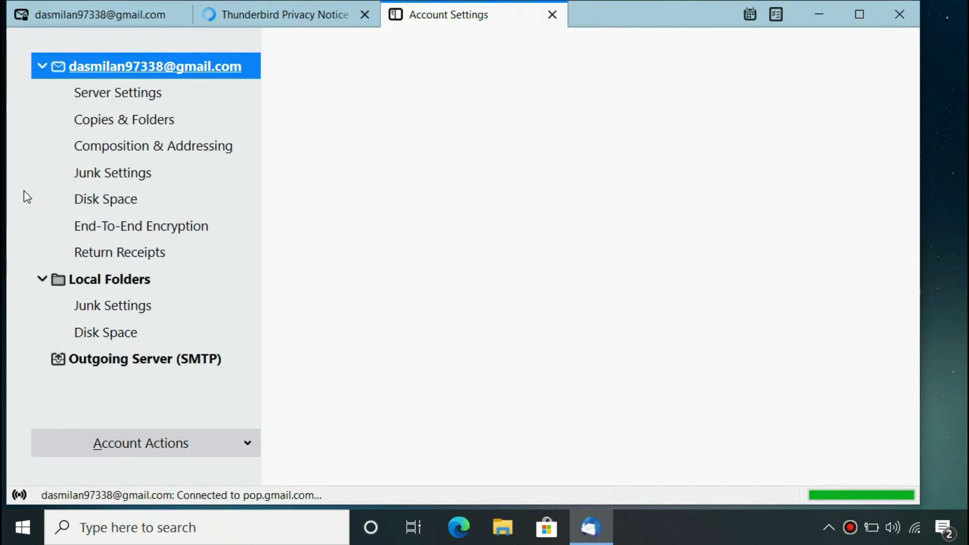
{"action": "left_click", "coordinate": [72, 15]}
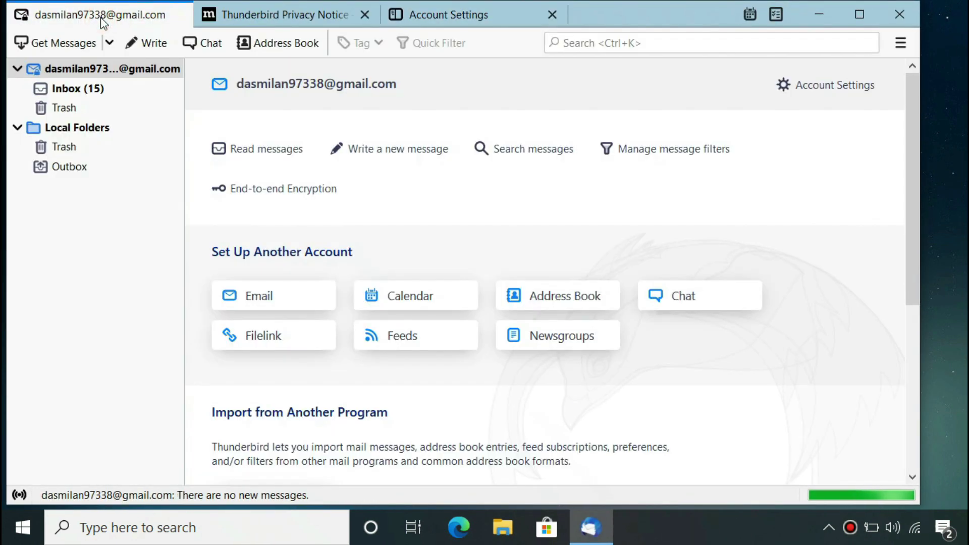
{"action": "left_click", "coordinate": [98, 89]}
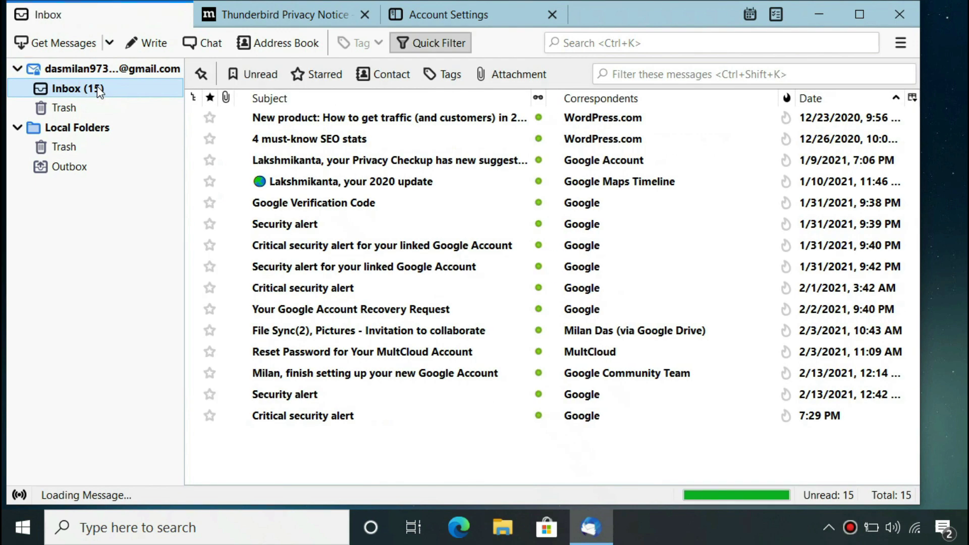